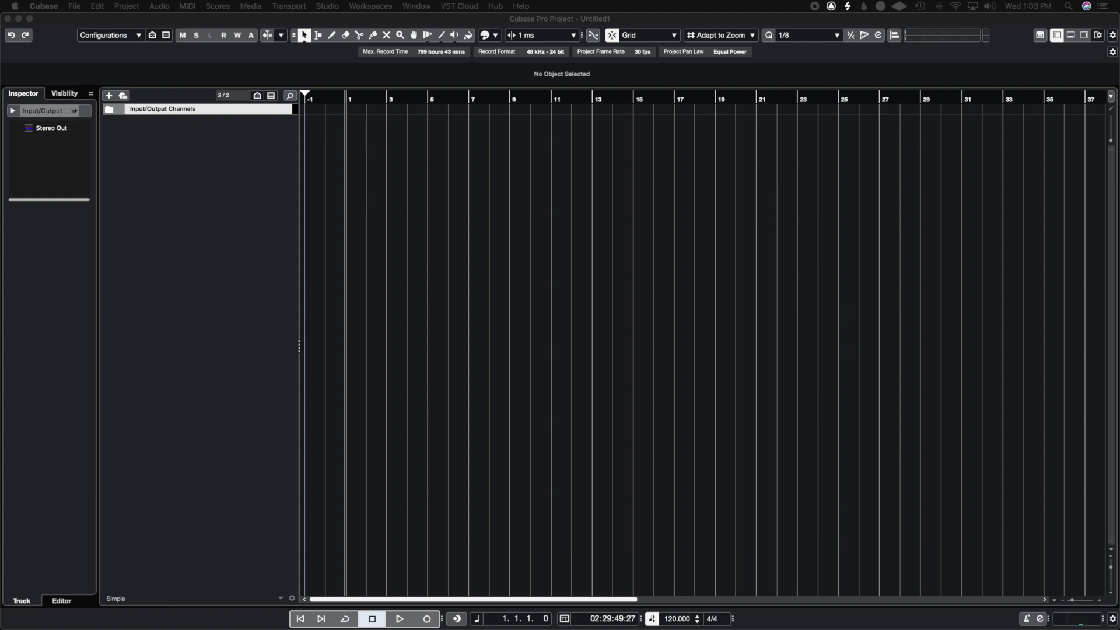
Import The Last Dance audio, add a chord track above it, and detect its chords (E♭, B♭, Cmin7, E♭maj7).
drag(239, 312, 351, 134)
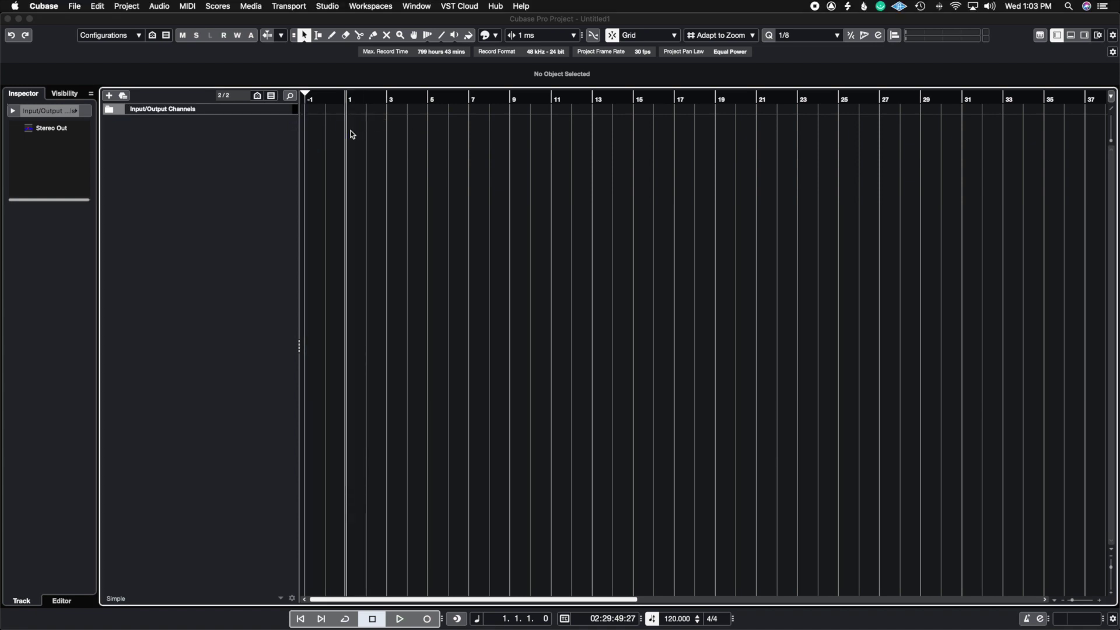
right_click(236, 229)
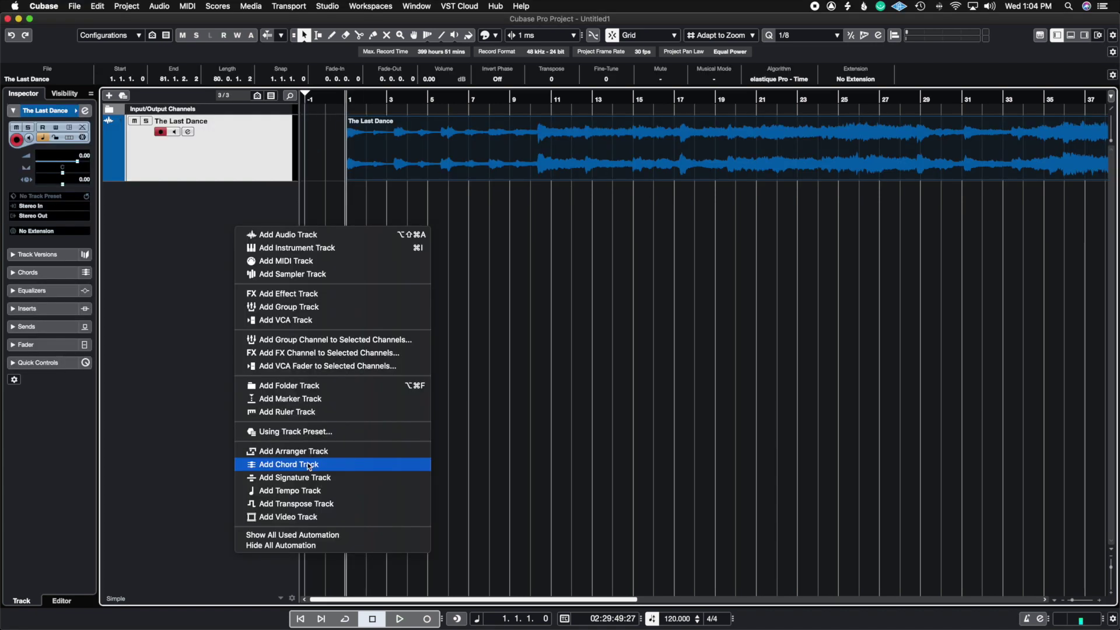
click(309, 465)
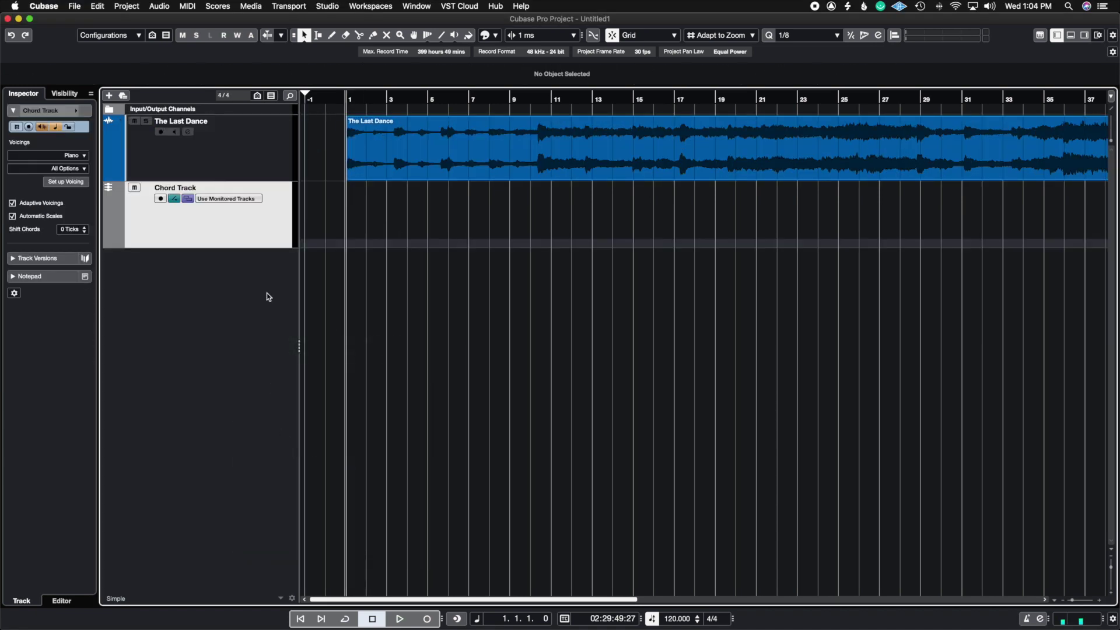
drag(238, 247, 231, 123)
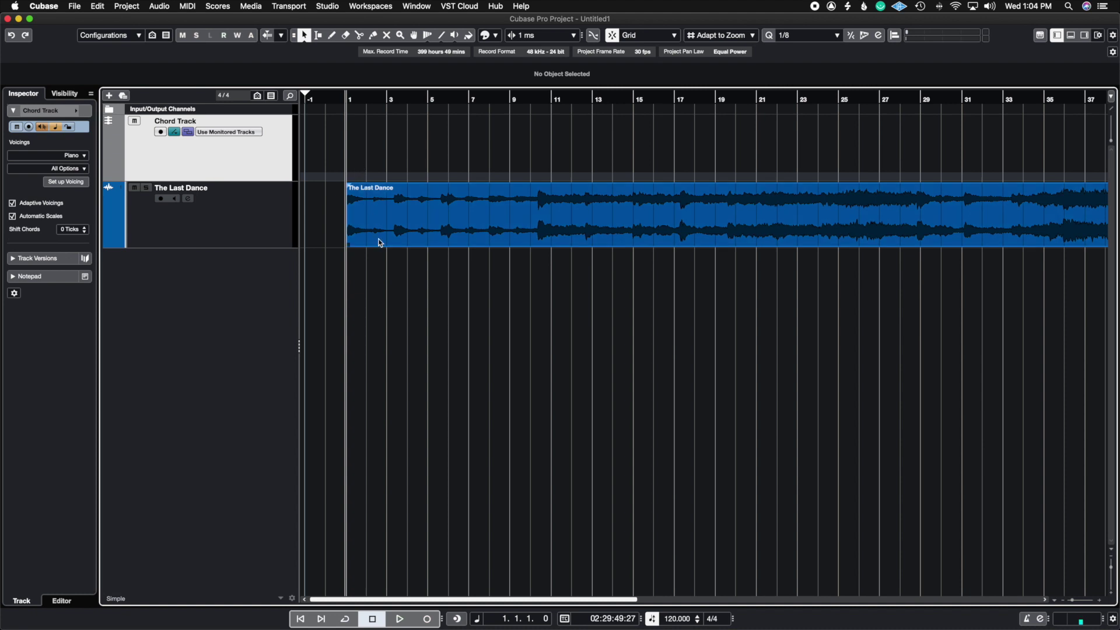
drag(377, 243, 371, 165)
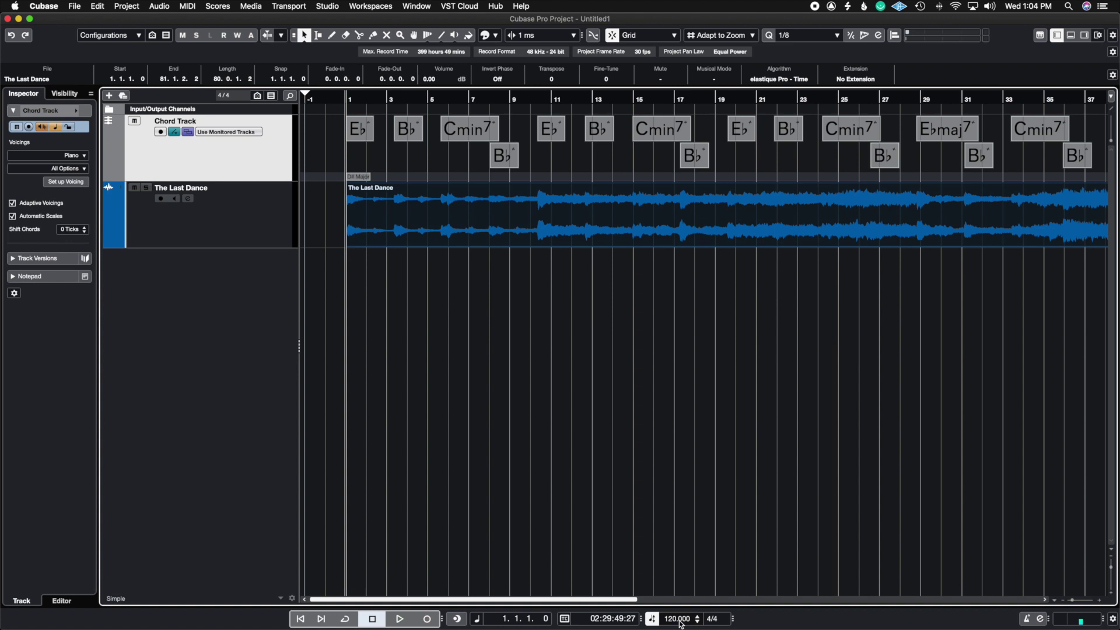
Add a Keyscape instrument track and set the chord track's monitored track to Keyscape 01.
click(1062, 601)
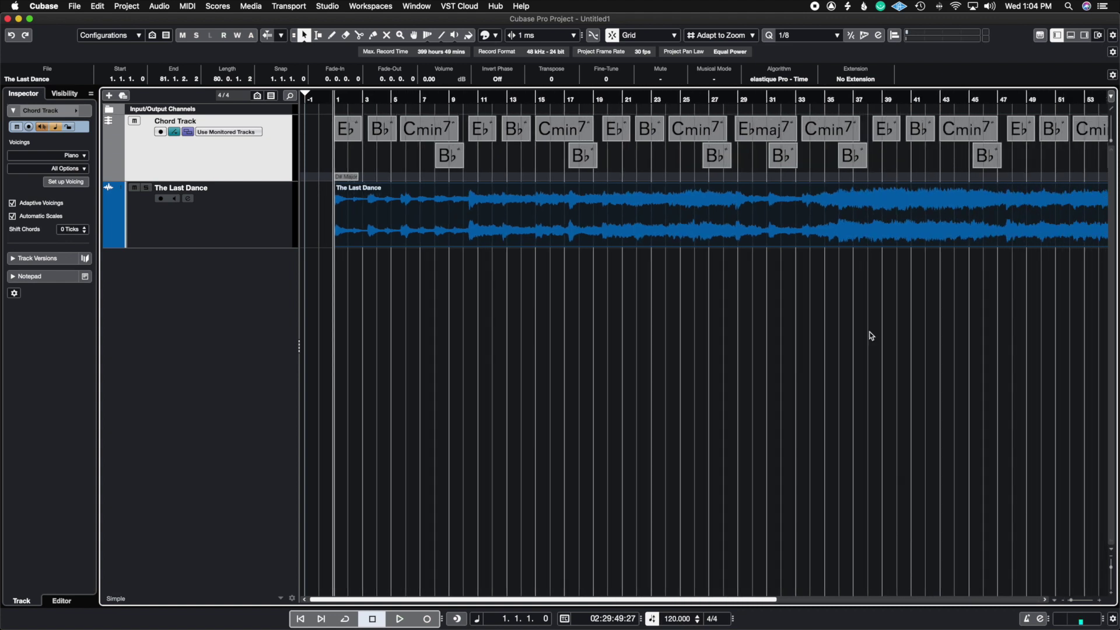
right_click(258, 279)
click(295, 301)
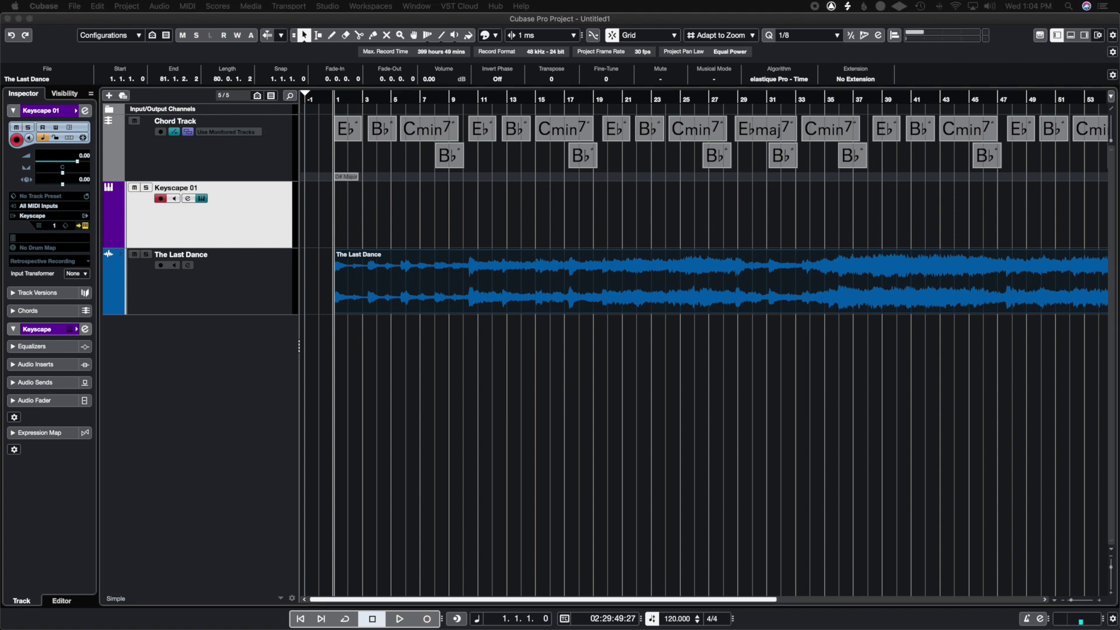
click(347, 549)
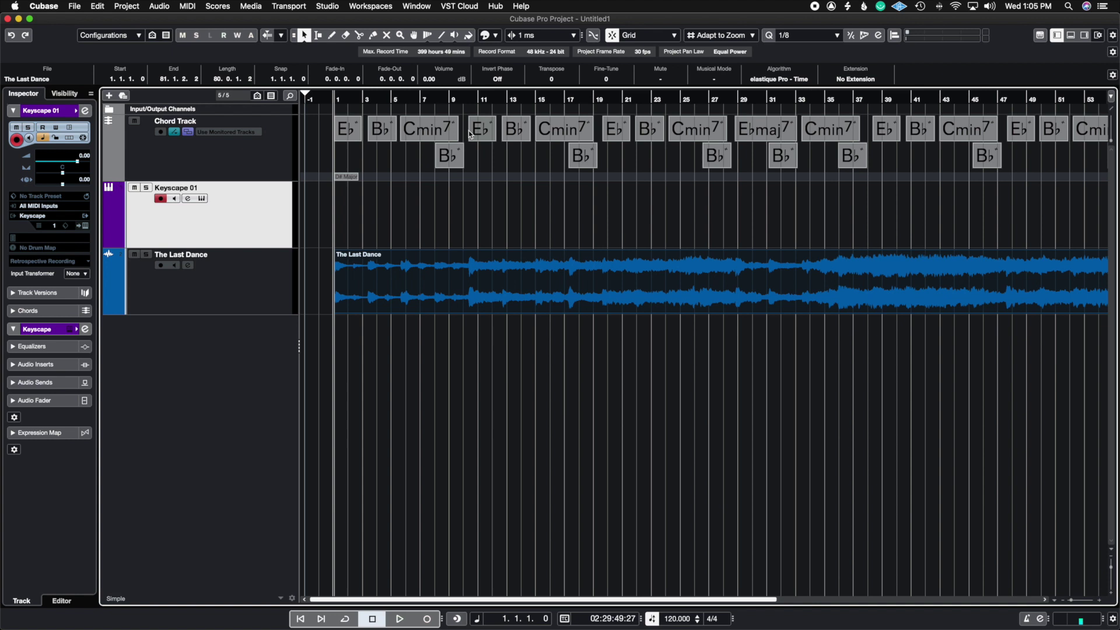
click(233, 132)
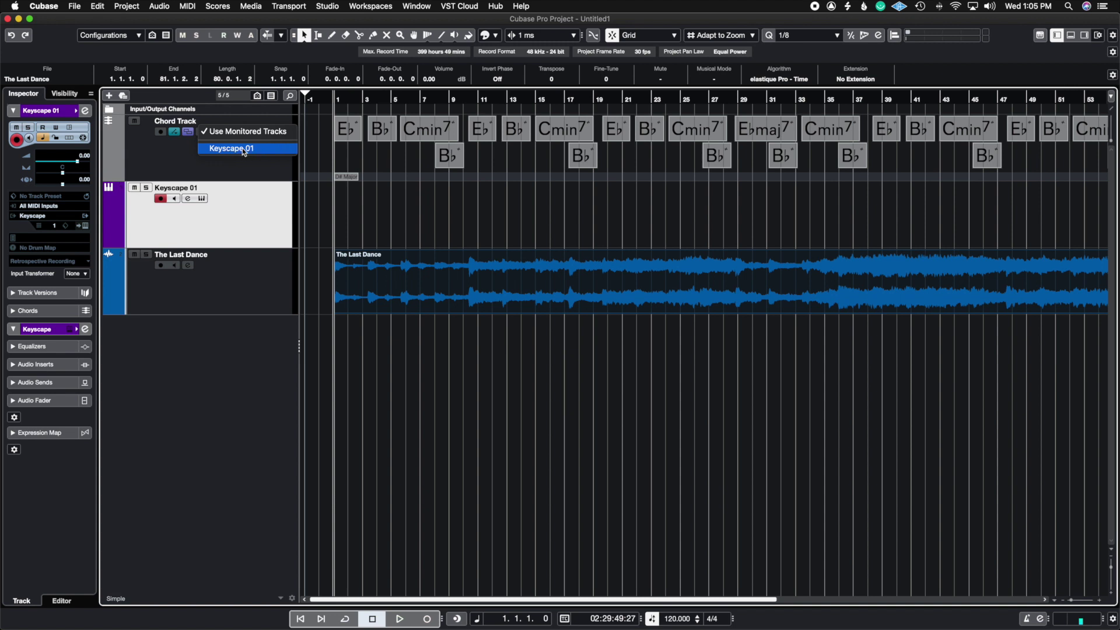
click(243, 148)
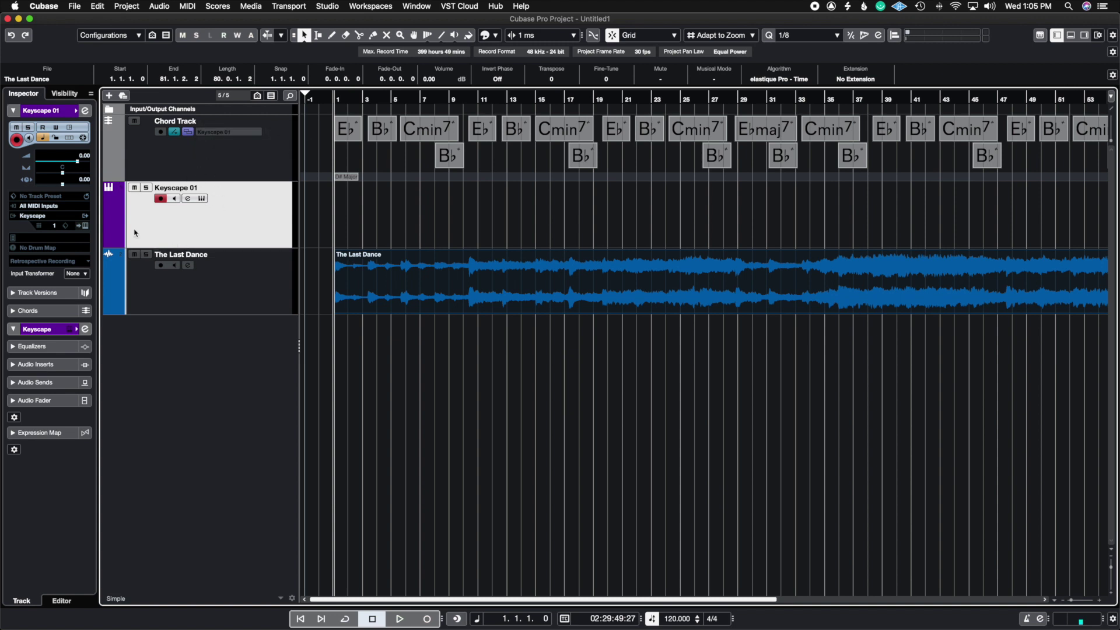
Mute The Last Dance track and start playback to hear the chords on Keyscape 01.
click(134, 255)
key(space)
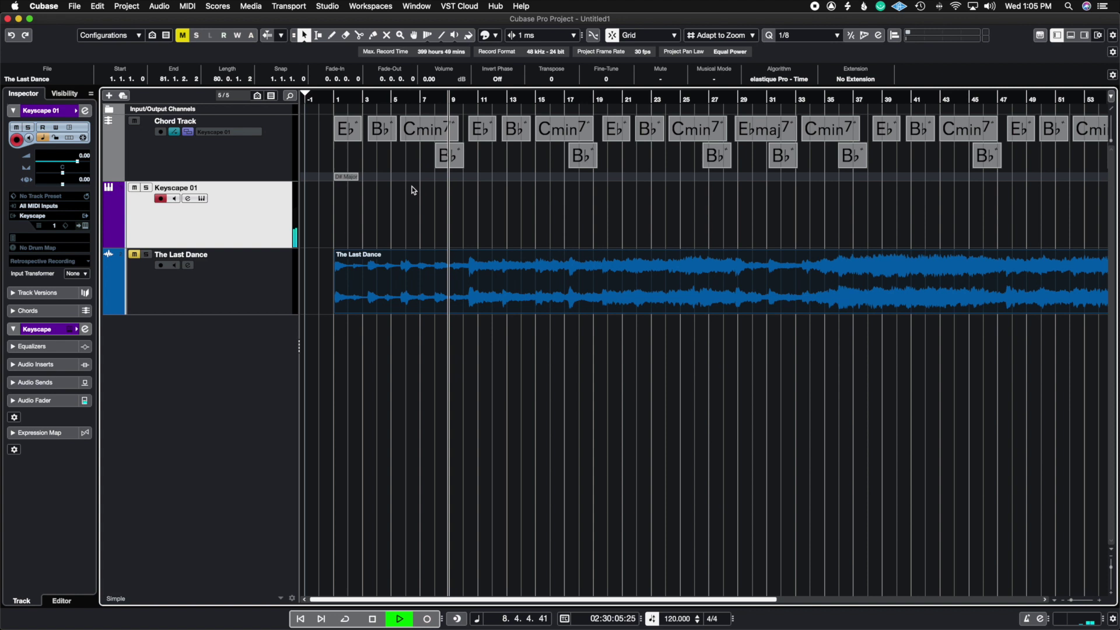
Stop playback, unmute and solo The Last Dance, then replay the original song from the start.
key(space)
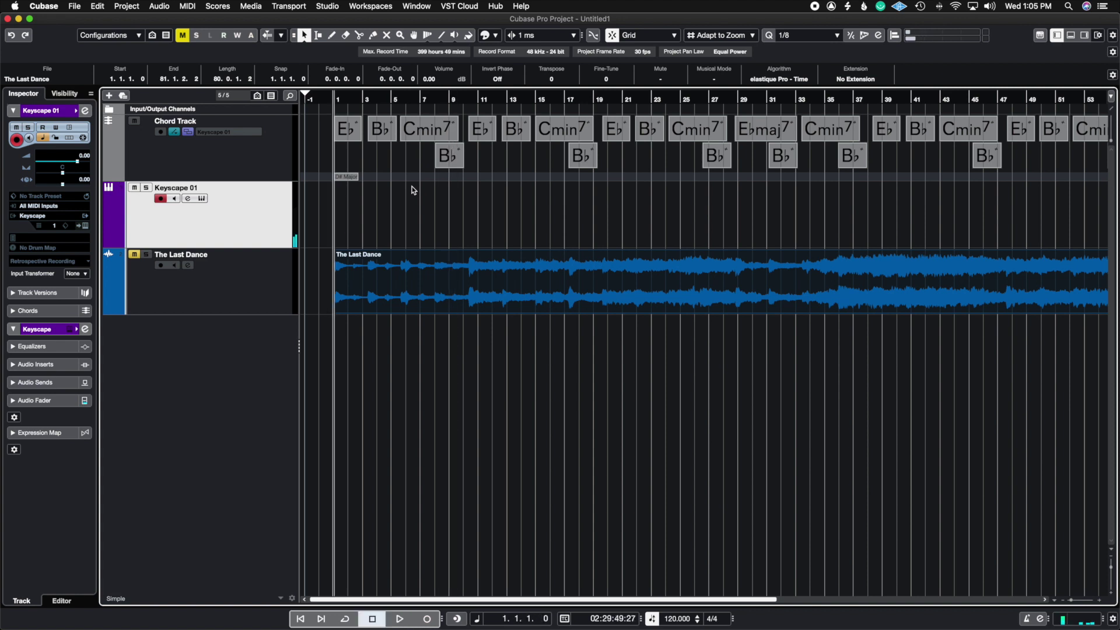
click(133, 254)
click(146, 255)
key(space)
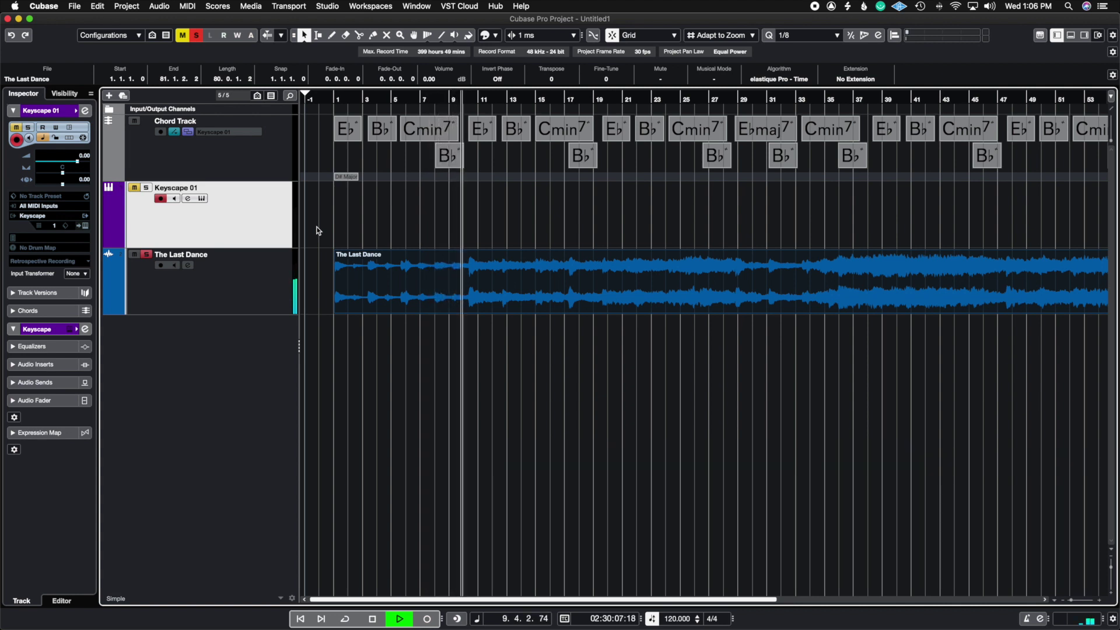
Stop playback at bar 1 and zoom out to show bars up to 37.
key(space)
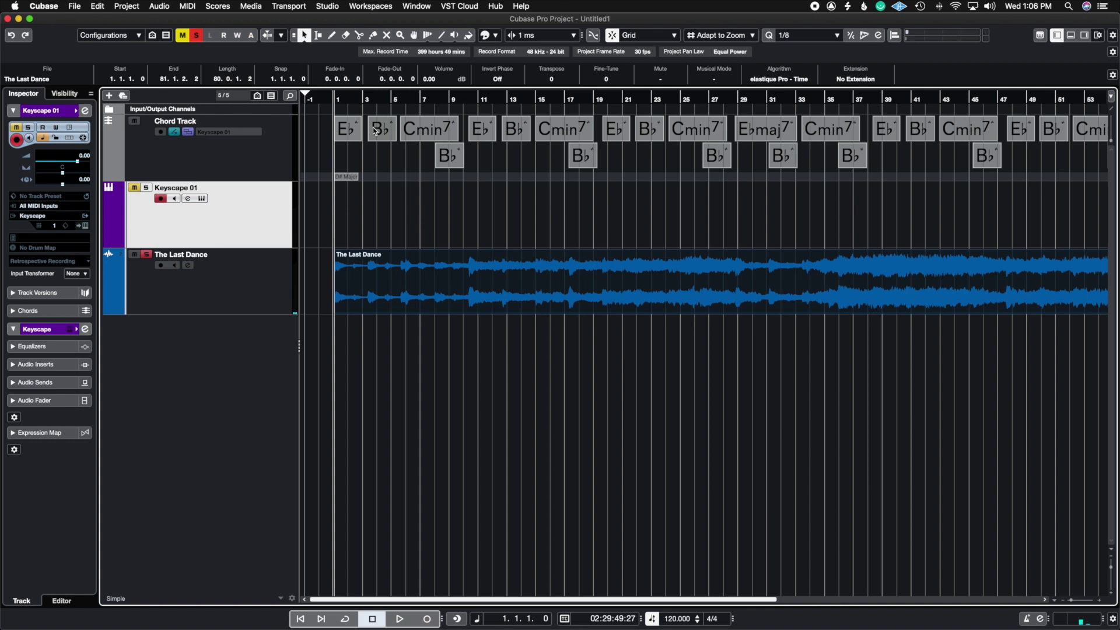
scroll(373, 131, up, 2)
scroll(374, 131, left, 3)
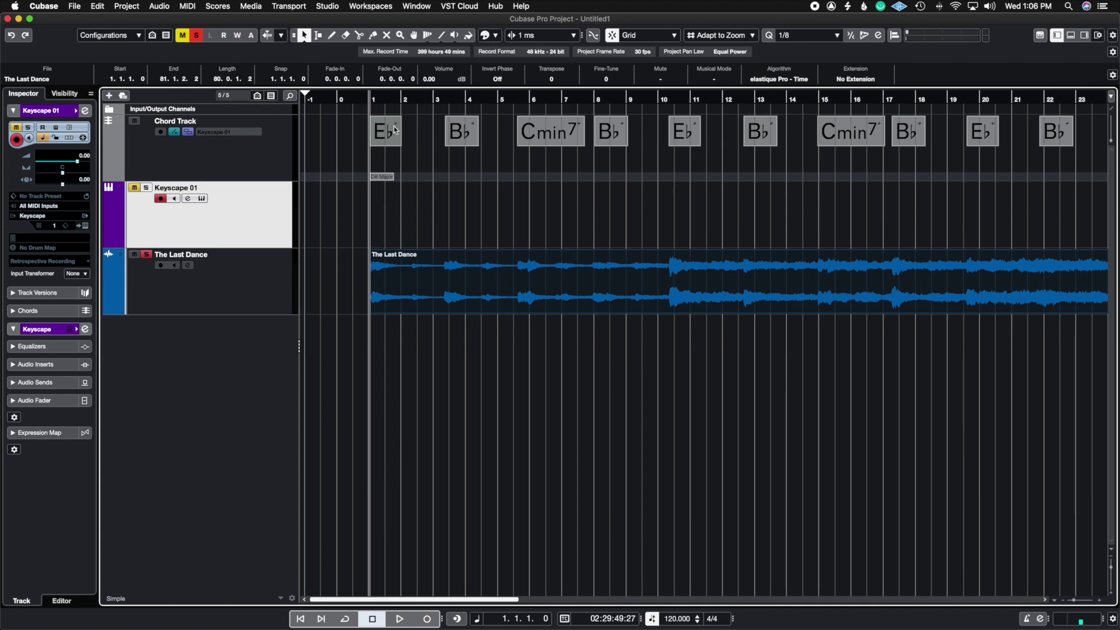
key(g)
click(687, 376)
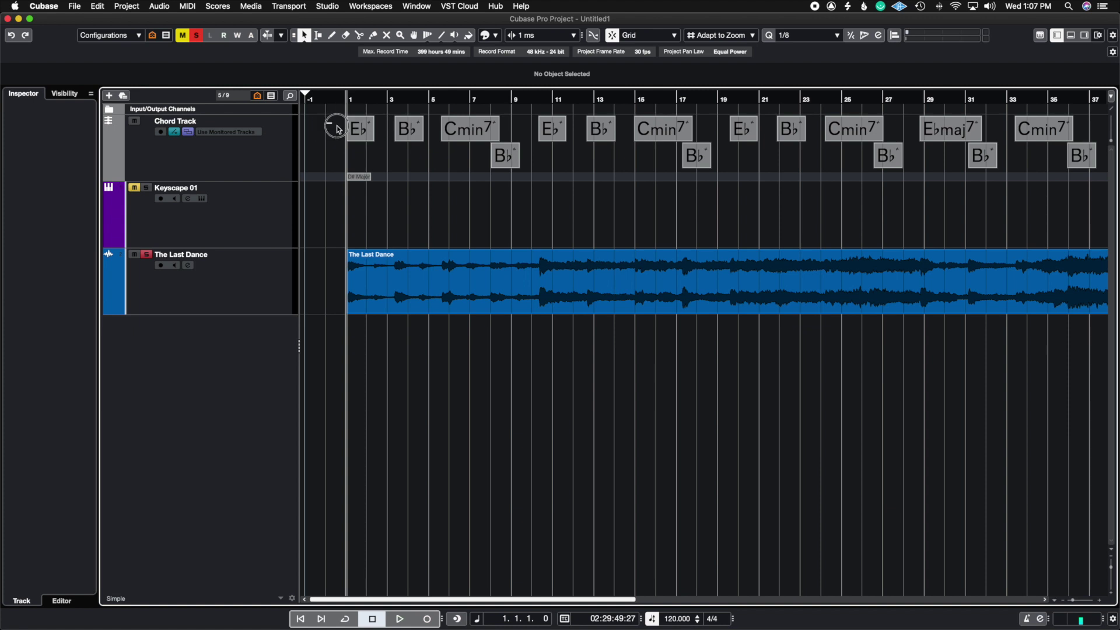
drag(333, 125, 397, 145)
click(322, 108)
Open the File menu and close it again without choosing anything.
click(74, 6)
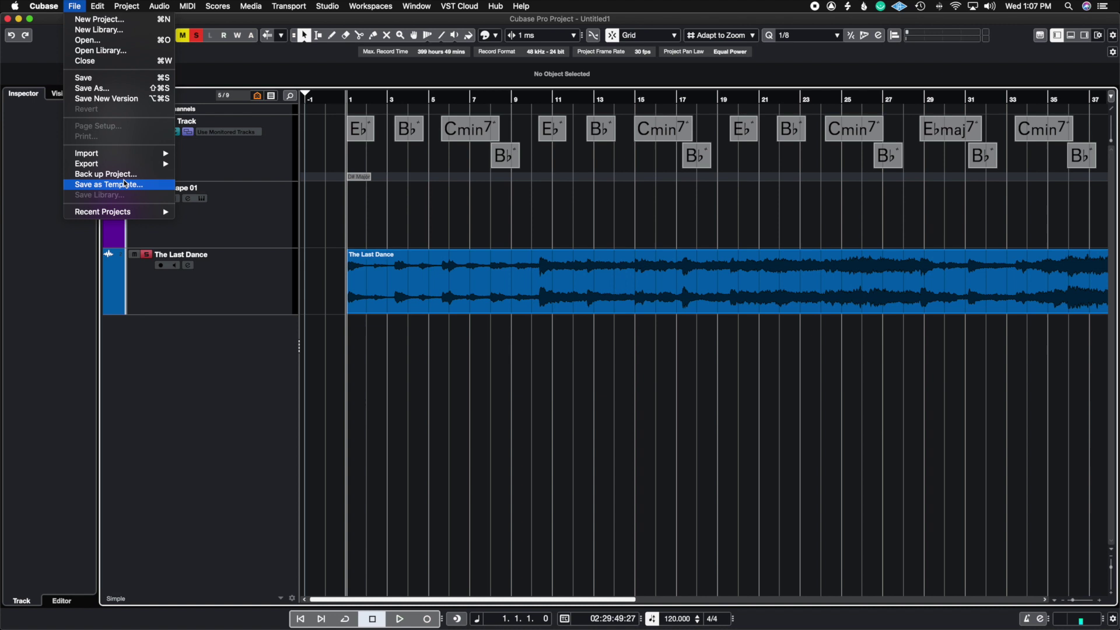
mouse_move(117, 163)
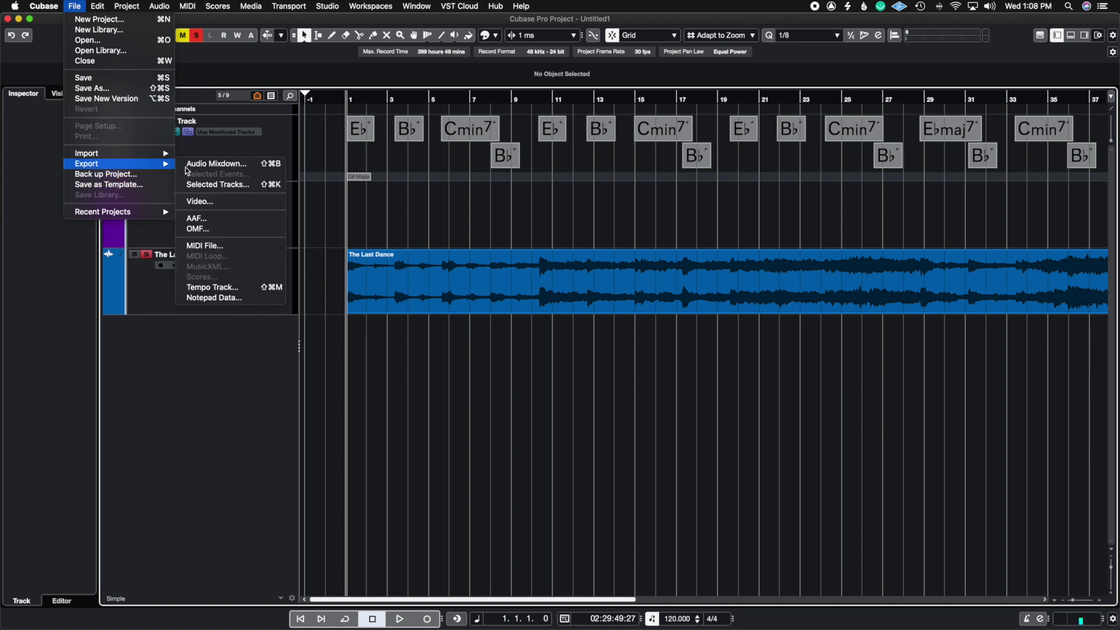
click(378, 231)
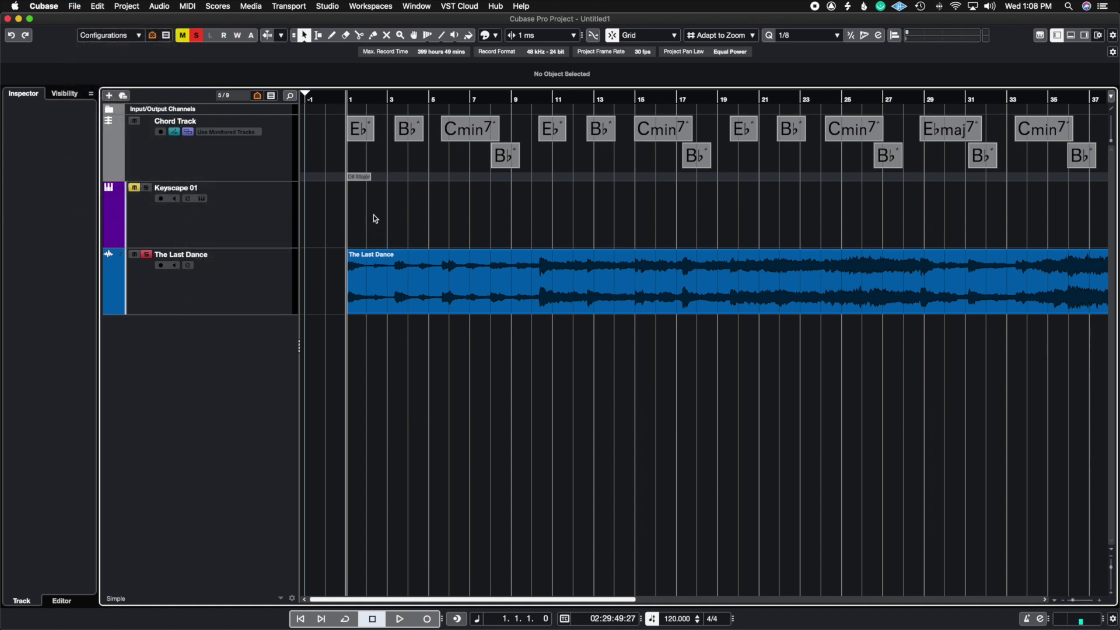
Zoom out to the whole song and select all chord events on the chord track.
key(g)
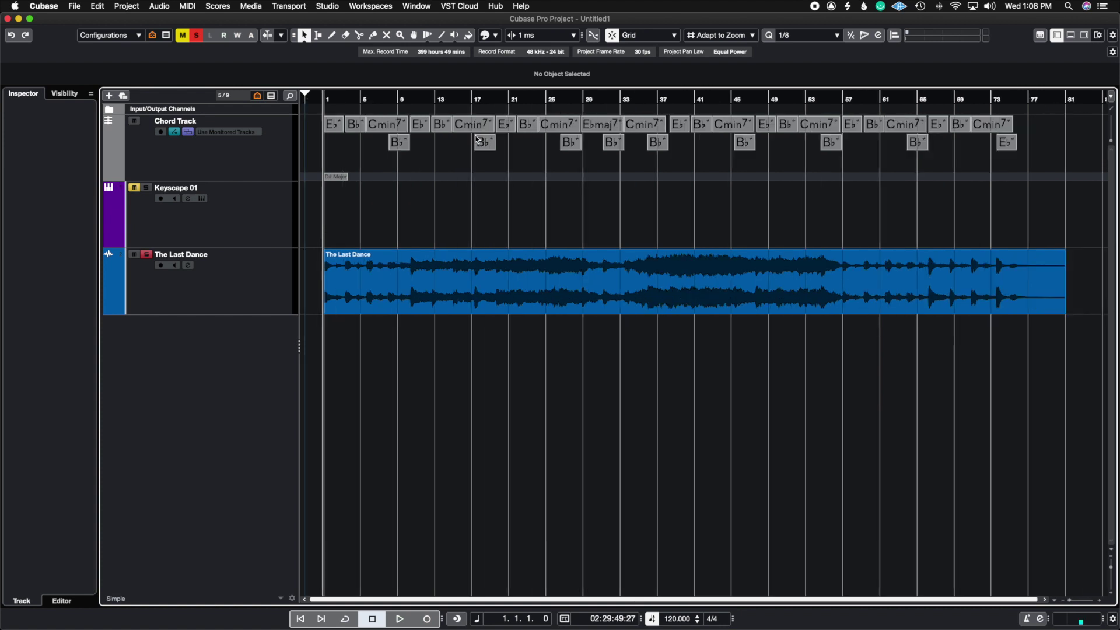
drag(1044, 115, 257, 152)
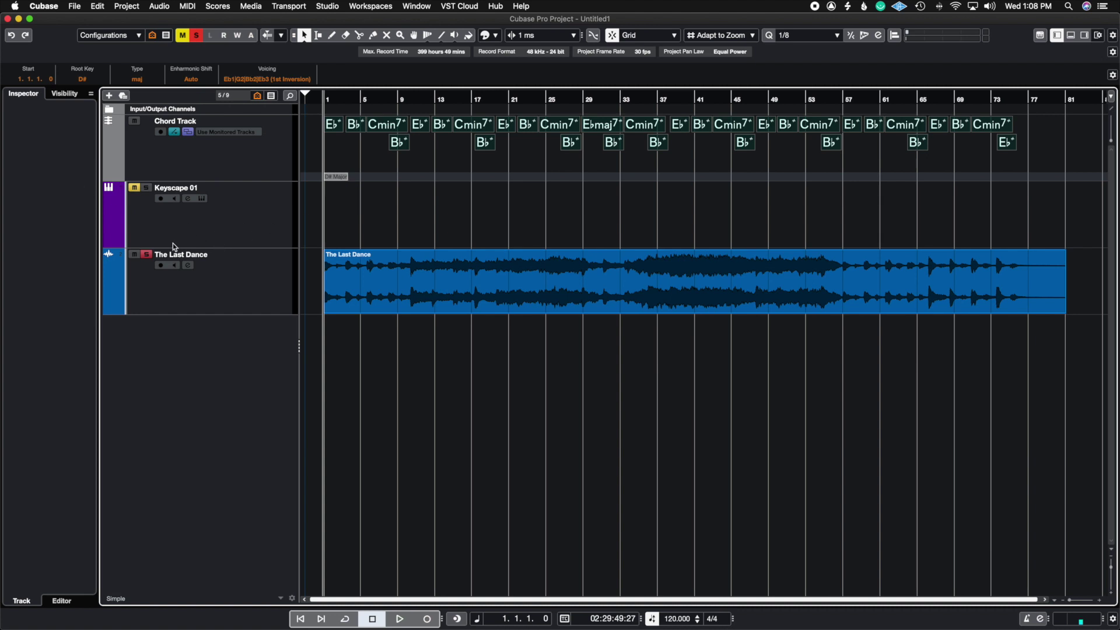
right_click(209, 229)
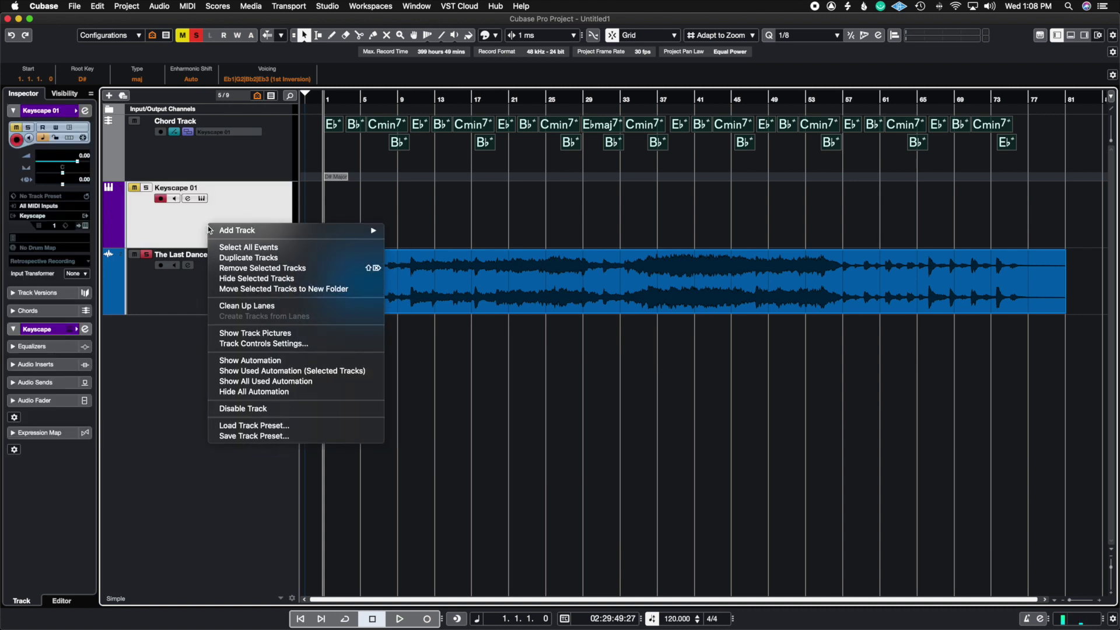
click(122, 254)
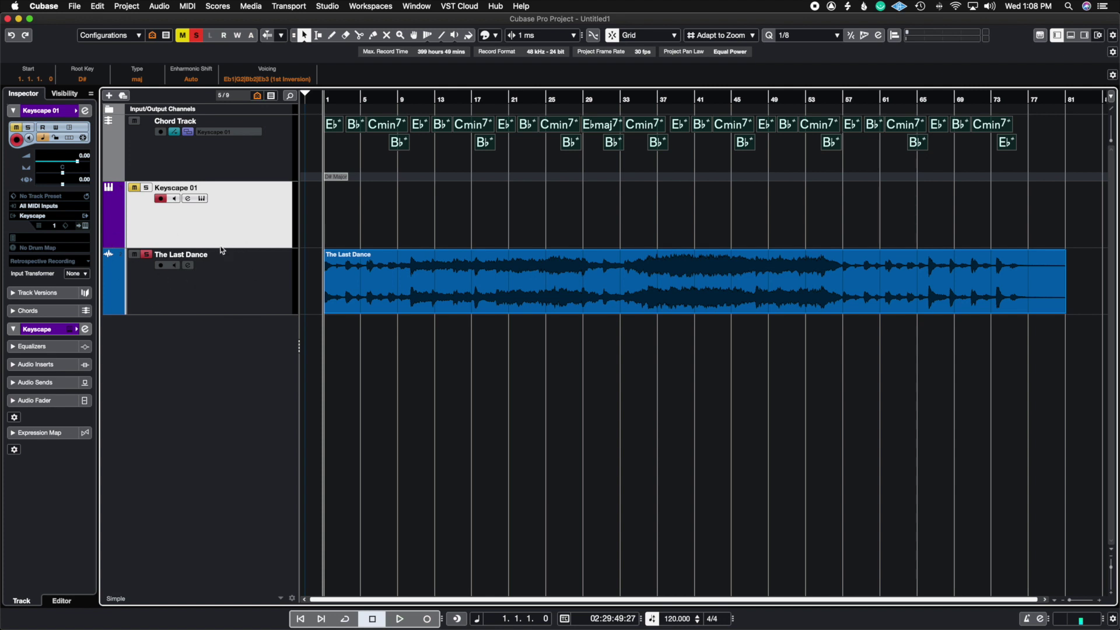
Duplicate the Keyscape 01 track and name the copy Midi Piano.
key(super+shift+d)
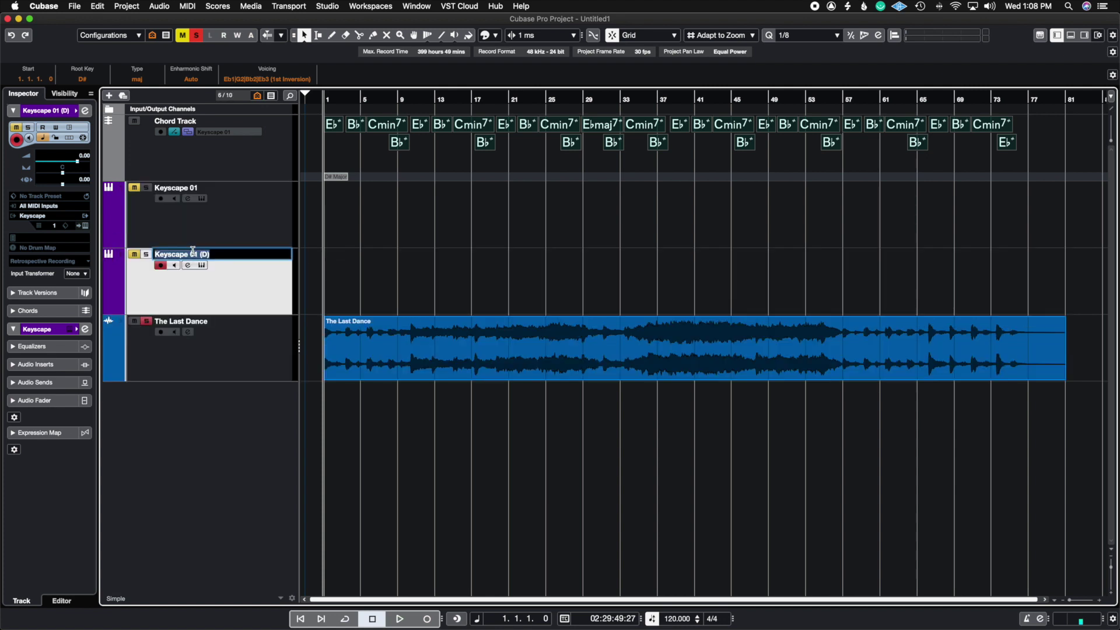
text(Midi Piano)
key(Return)
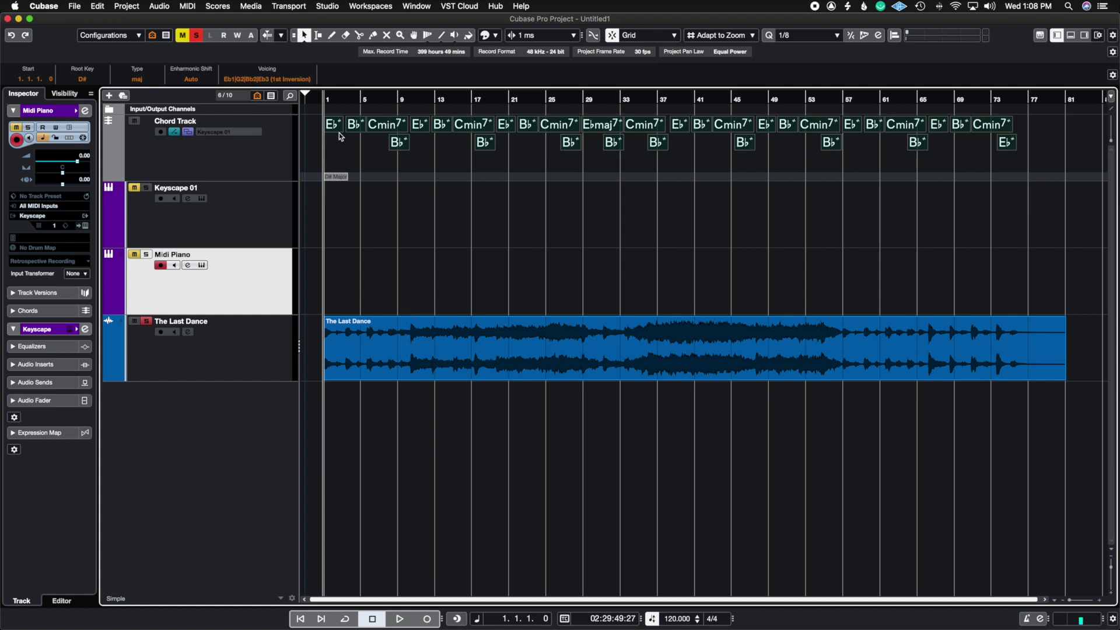
Drag the chord events onto Midi Piano as MIDI and glue the parts into one.
drag(335, 131, 332, 293)
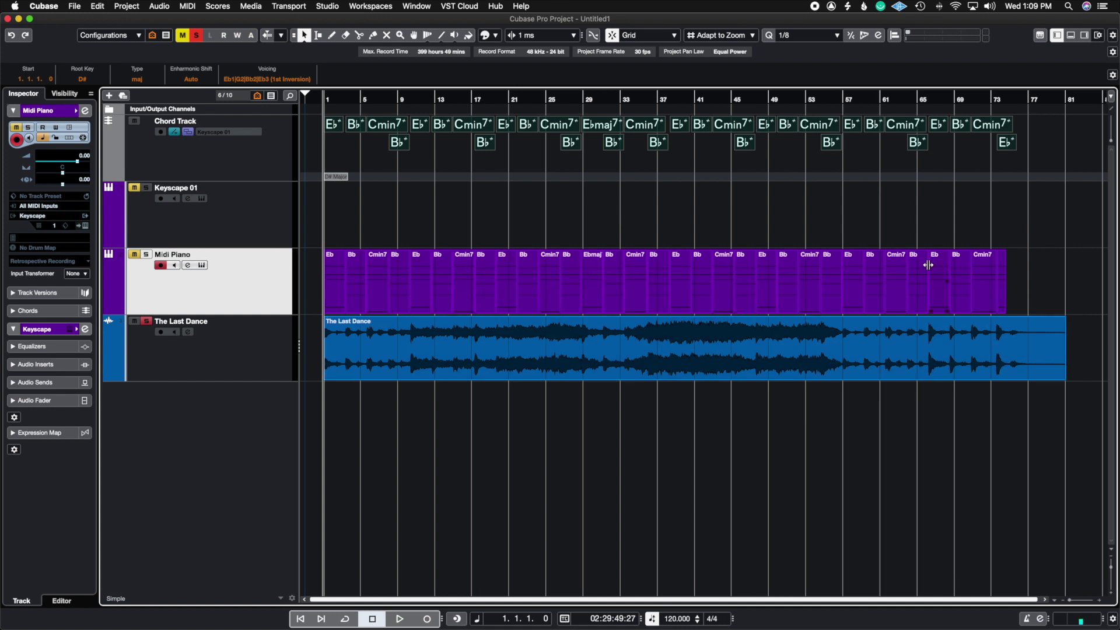
click(1044, 279)
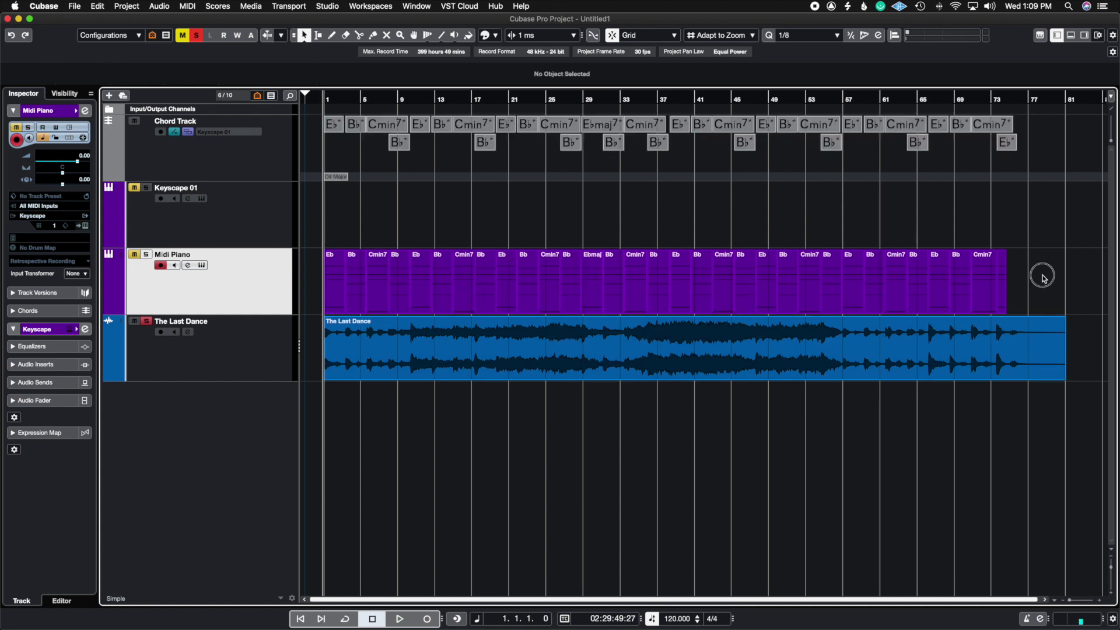
right_click(324, 276)
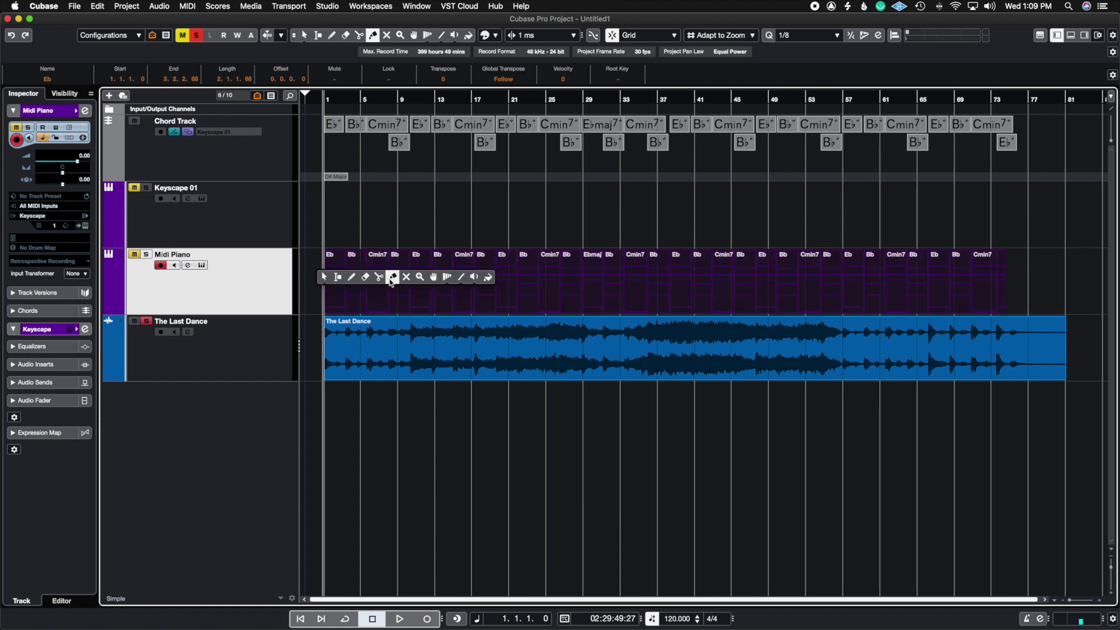
click(393, 276)
click(338, 267)
key(1)
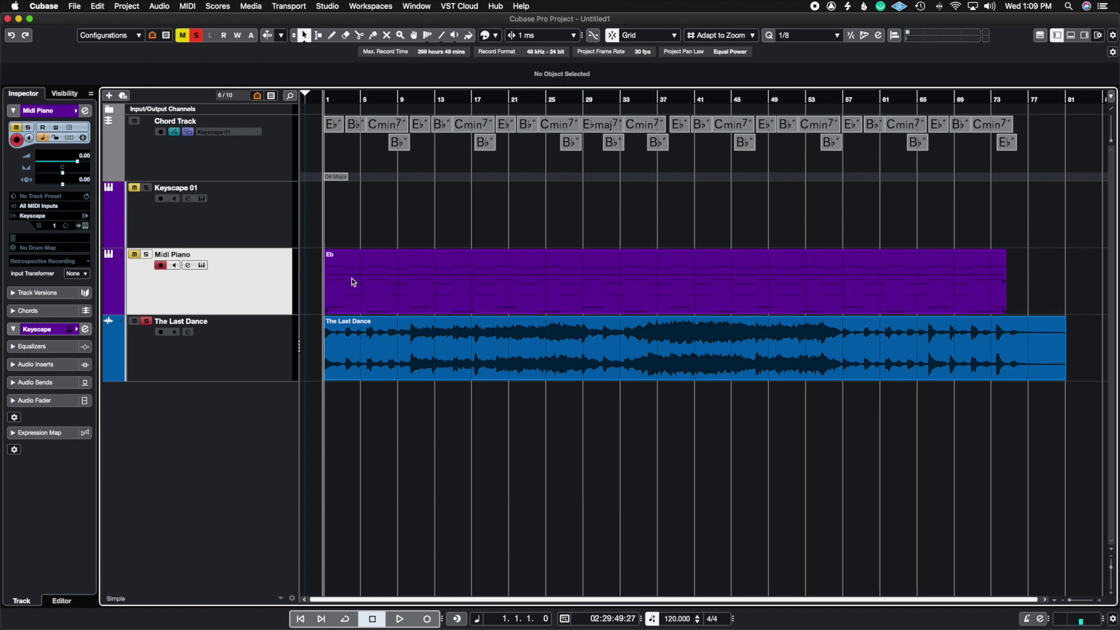
Rename the merged MIDI part to Midi Piano in the info line.
click(353, 283)
click(49, 80)
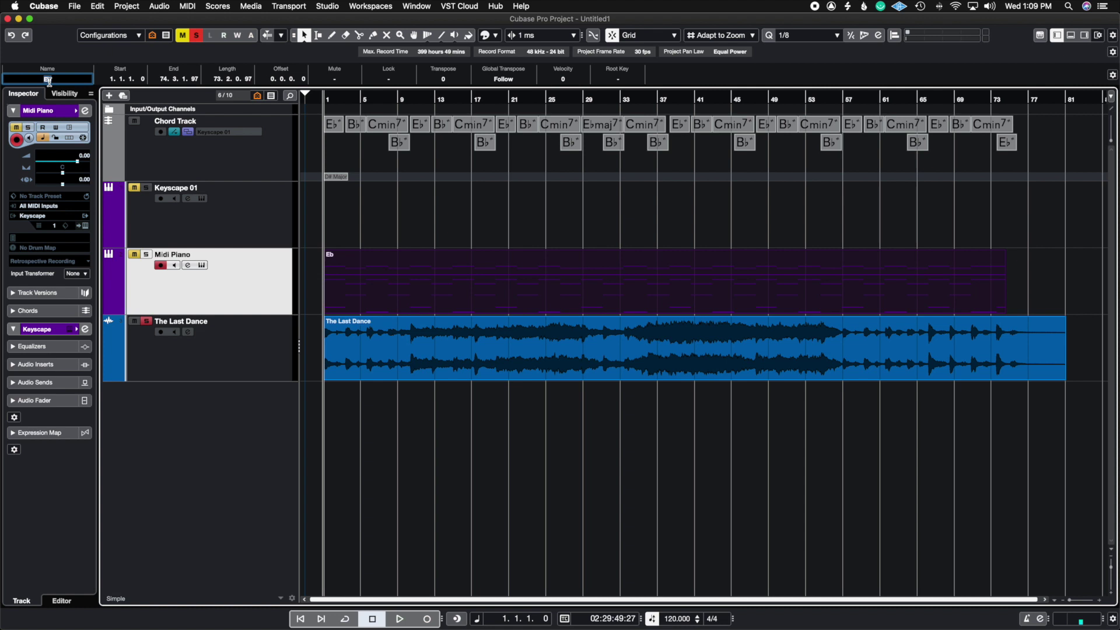
text(Midi Piano)
key(Return)
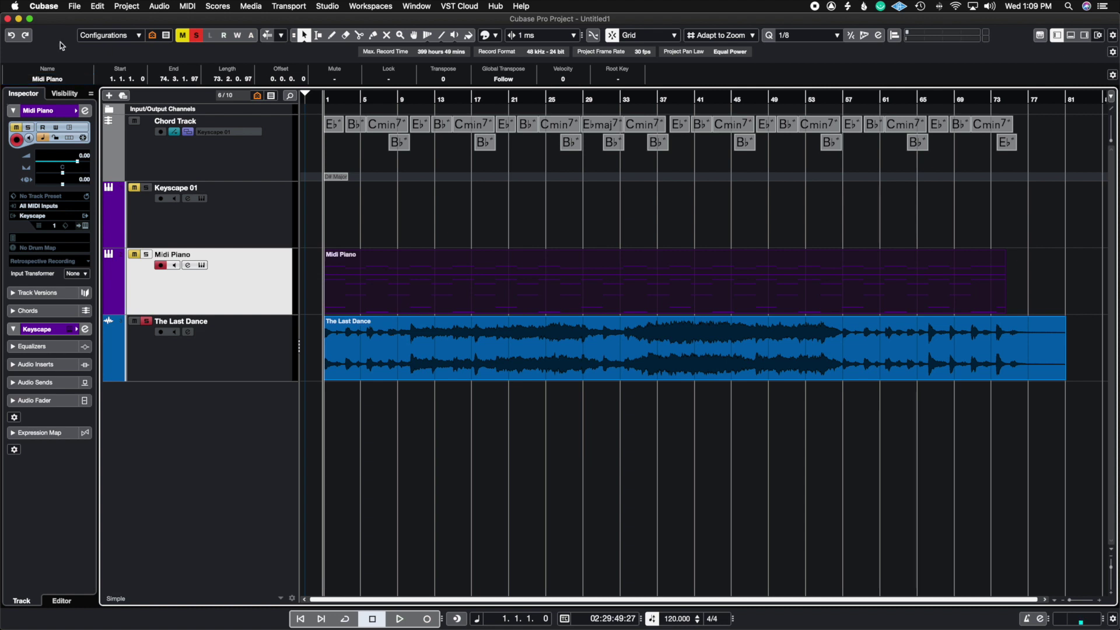
click(338, 200)
click(385, 286)
click(75, 7)
mouse_move(134, 168)
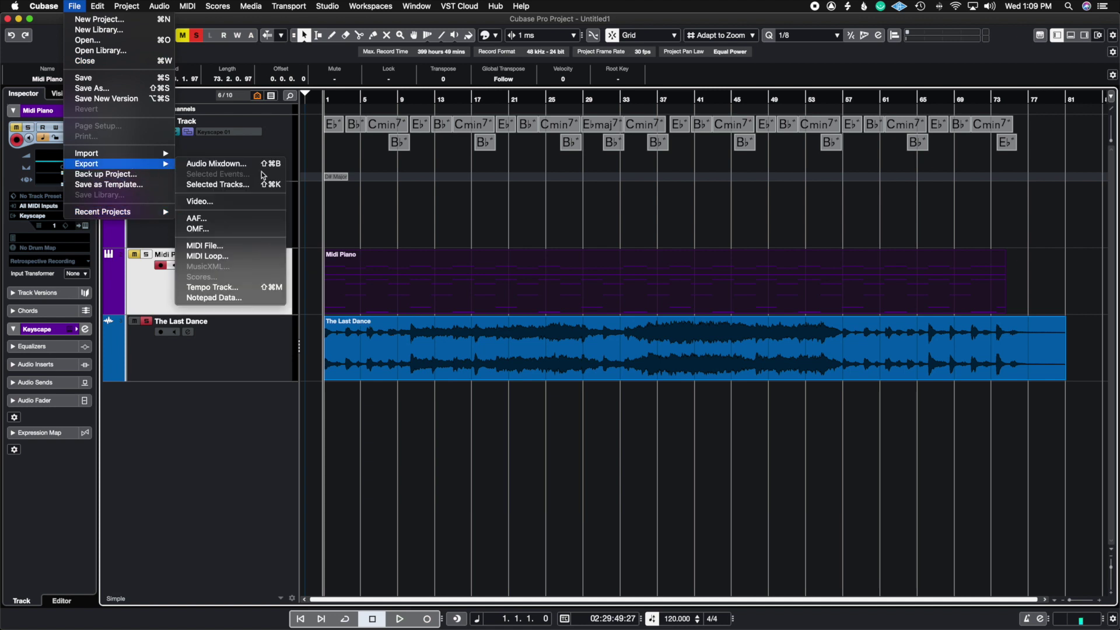
click(233, 184)
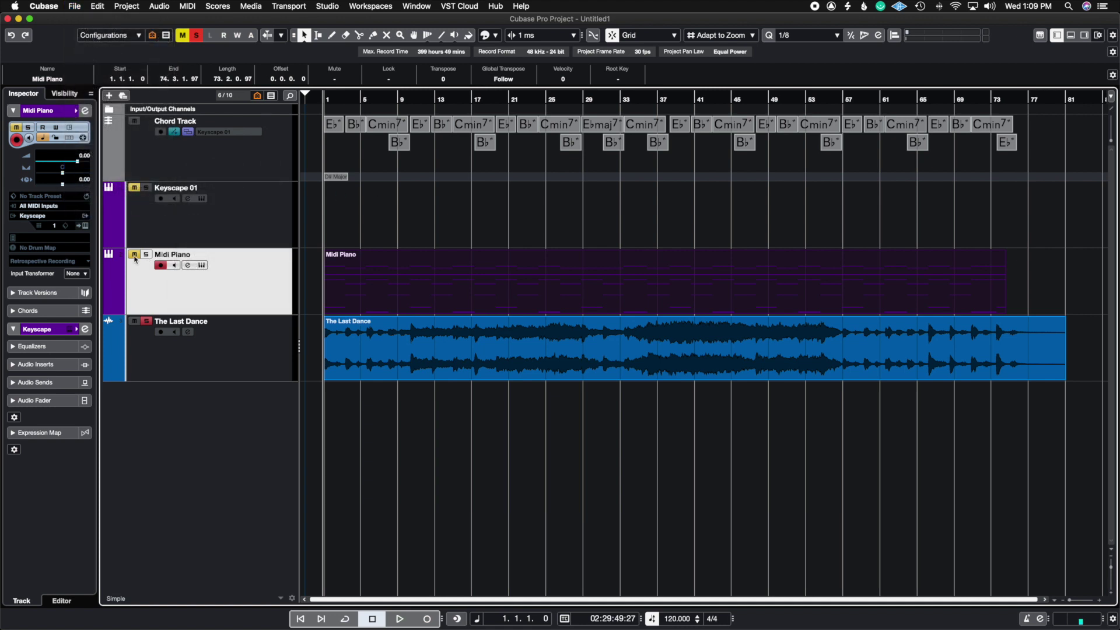
click(73, 6)
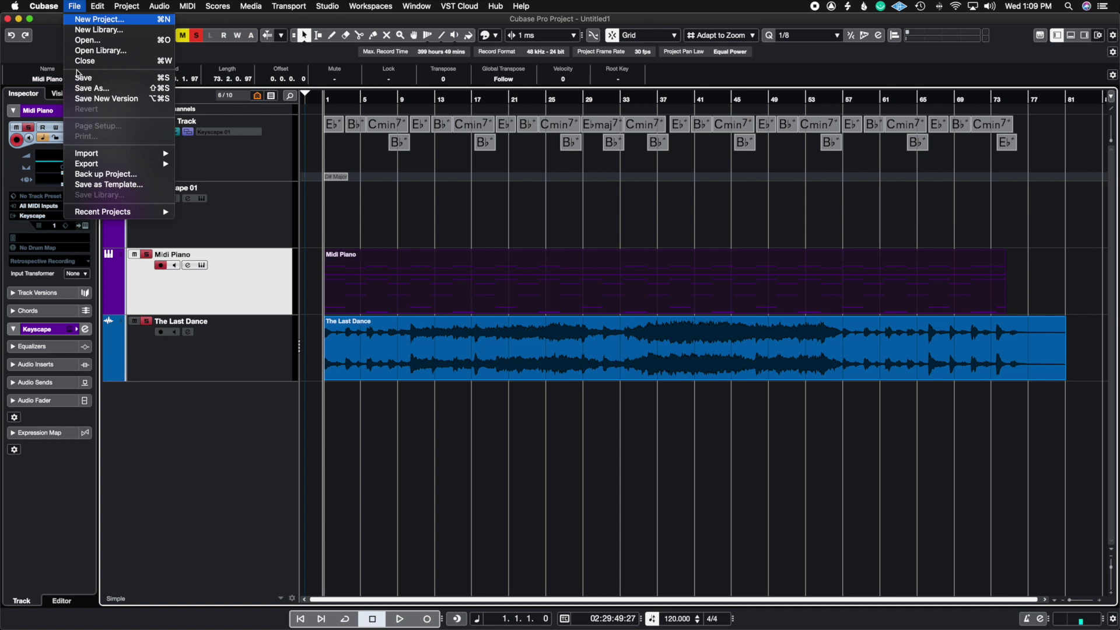
mouse_move(154, 165)
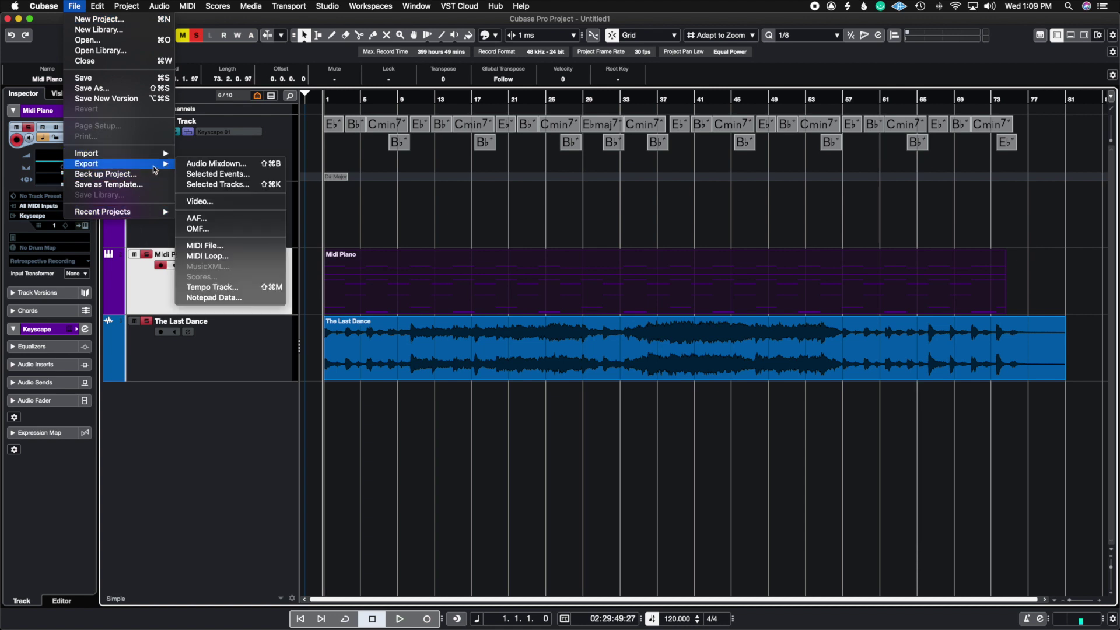
click(248, 174)
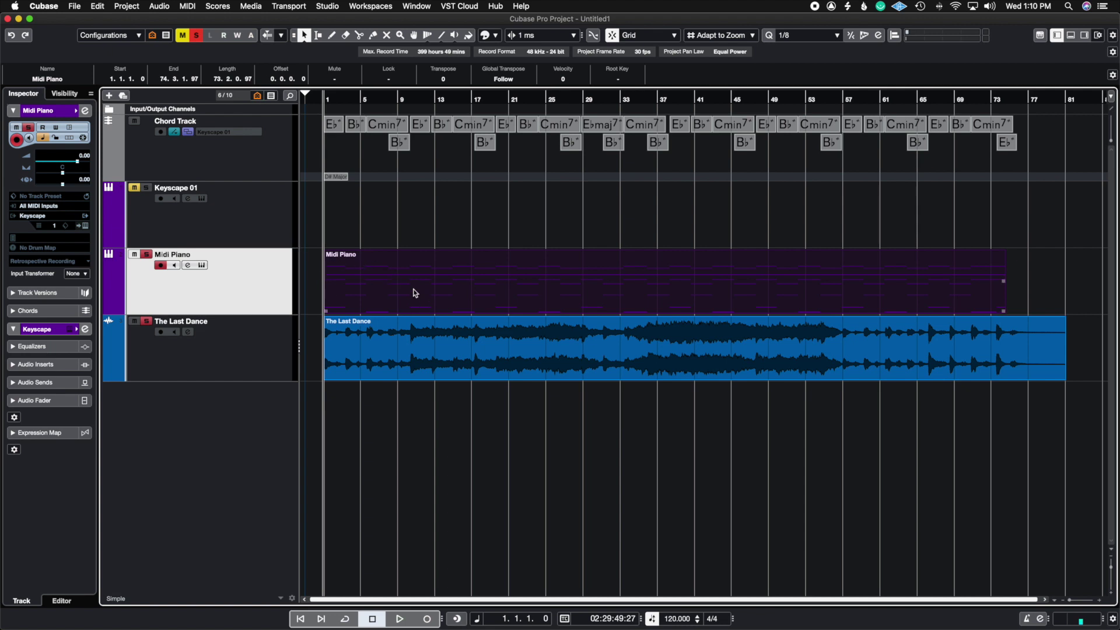
Zoom in three steps on the opening bars, unsolo Midi Piano, and select the Bb chord at bar 3.
click(1100, 601)
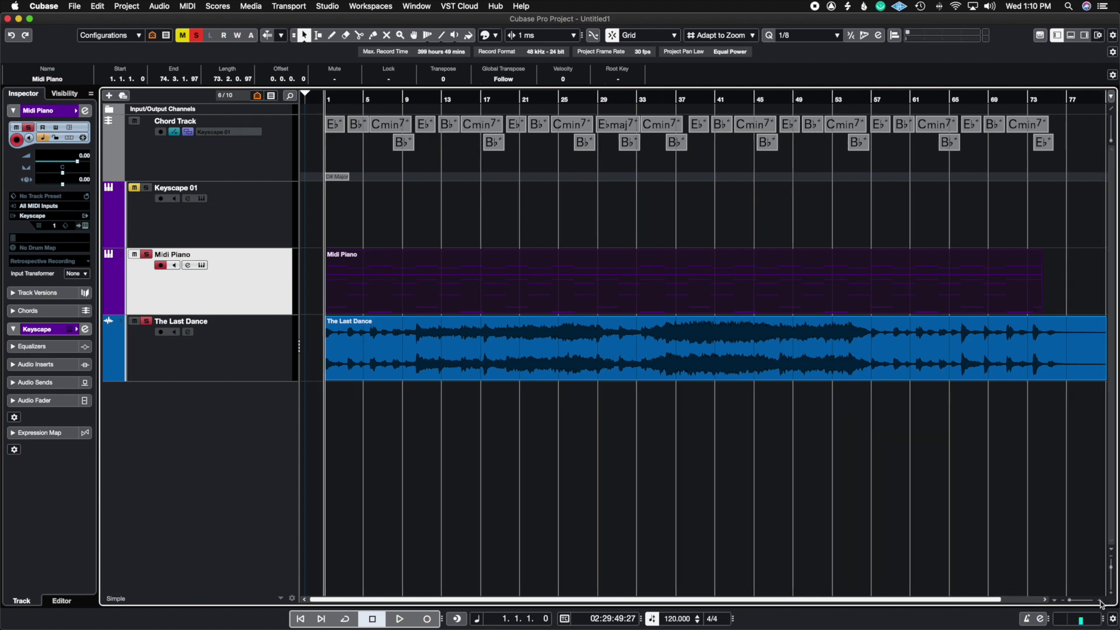
click(1100, 601)
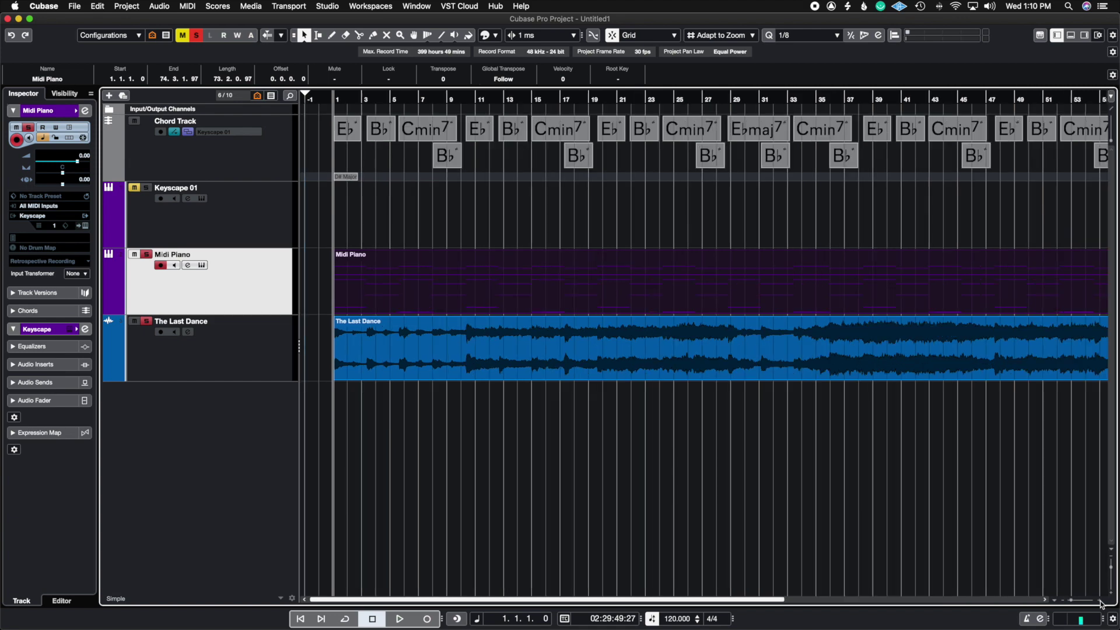
click(1100, 602)
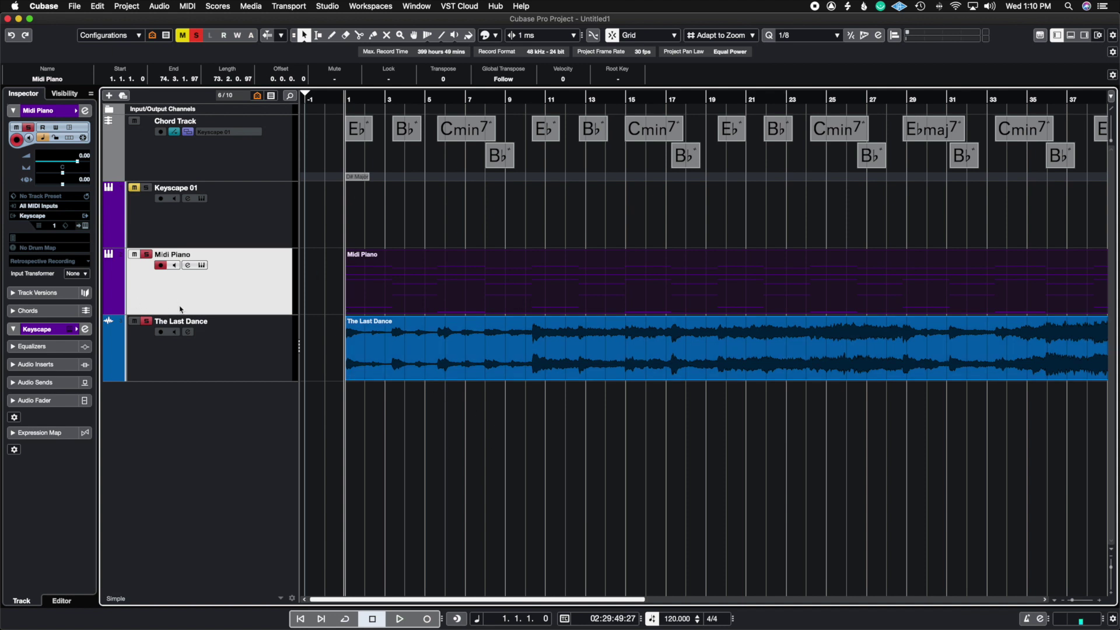
click(145, 255)
click(410, 135)
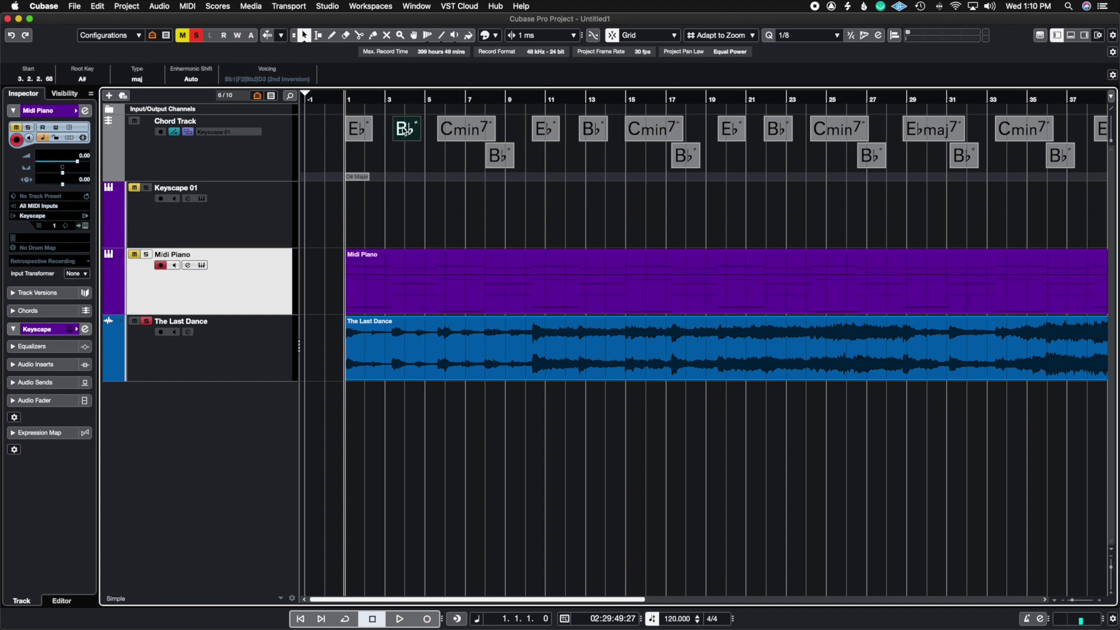
Set D as the bass note of the Bb chords at bar 3 and near bar 8, making Bb/D.
double_click(405, 130)
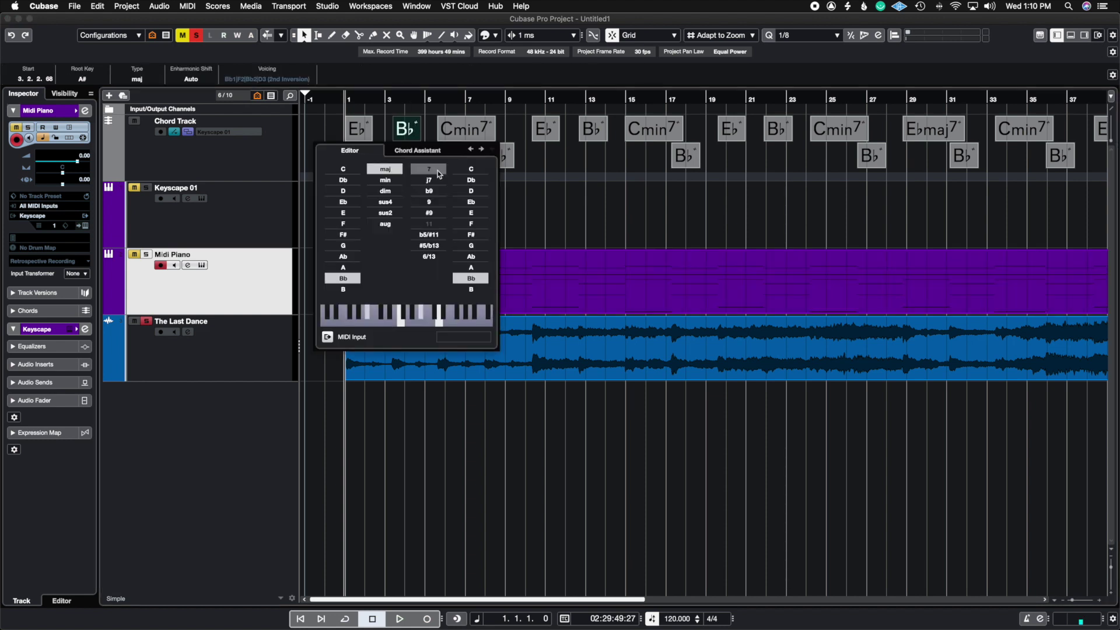
click(470, 190)
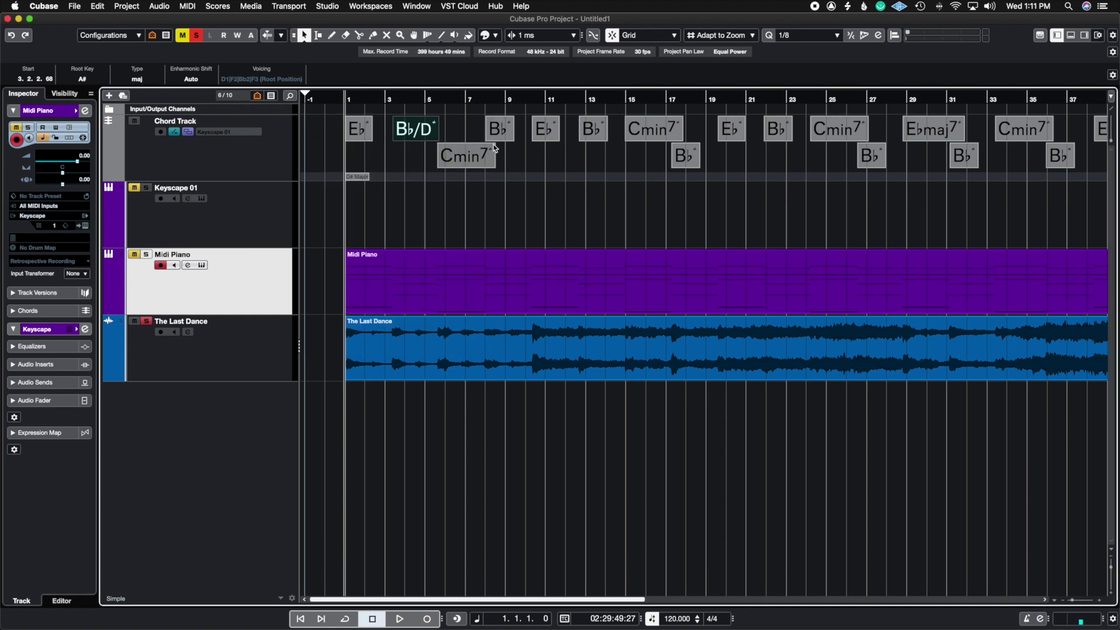
click(505, 130)
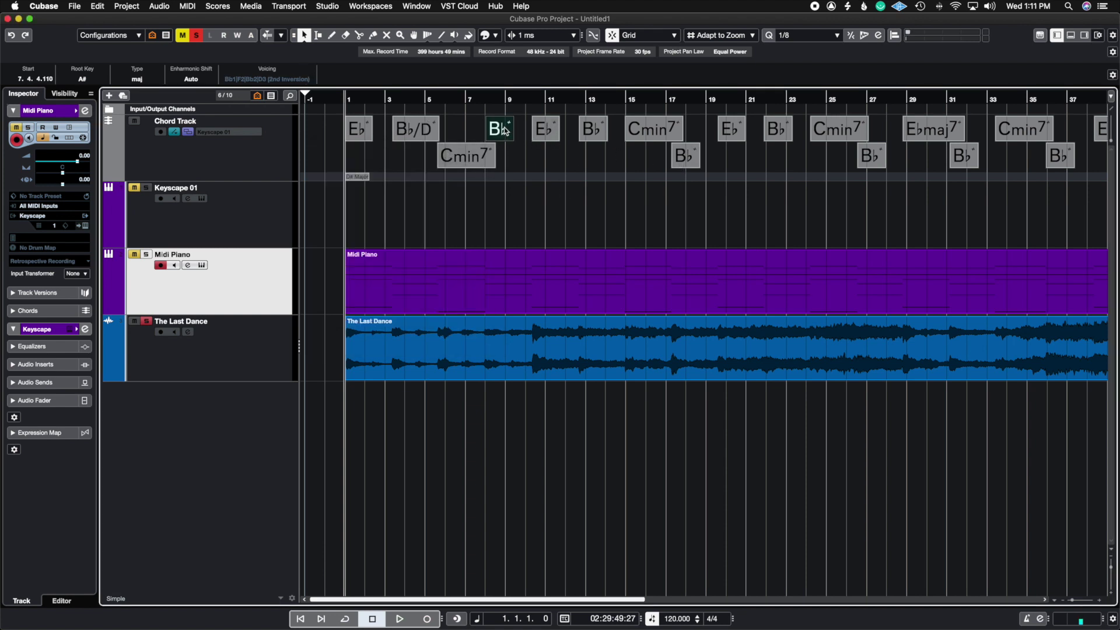
double_click(499, 129)
click(564, 161)
scroll(397, 601, right, 2)
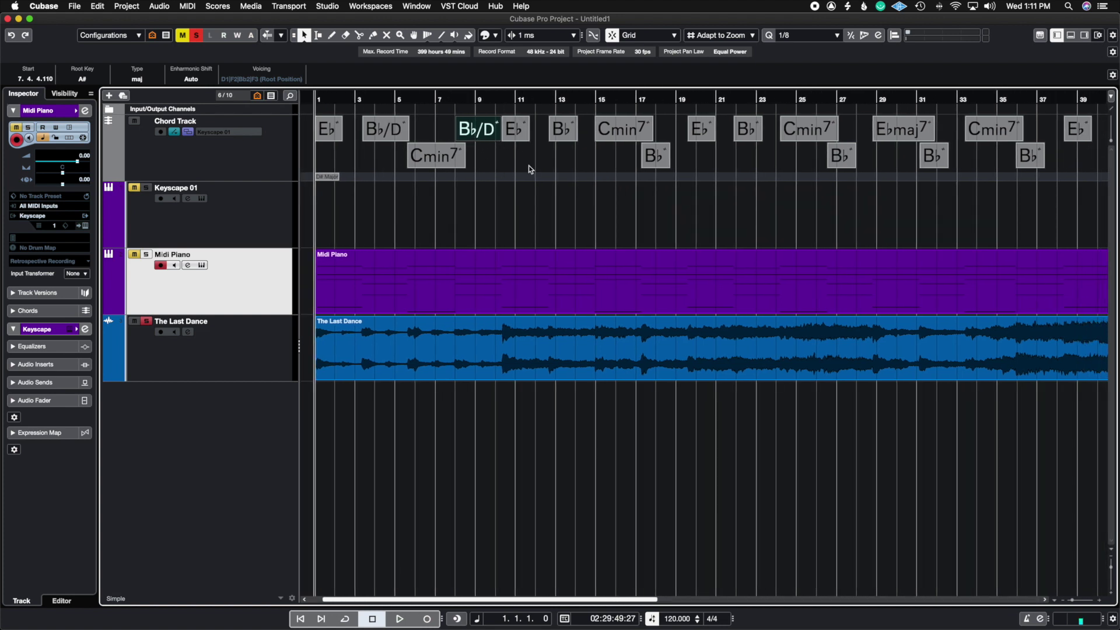
scroll(529, 169, down, 2)
Mute The Last Dance and solo the Midi Piano track, leaving the note editor hidden.
click(135, 320)
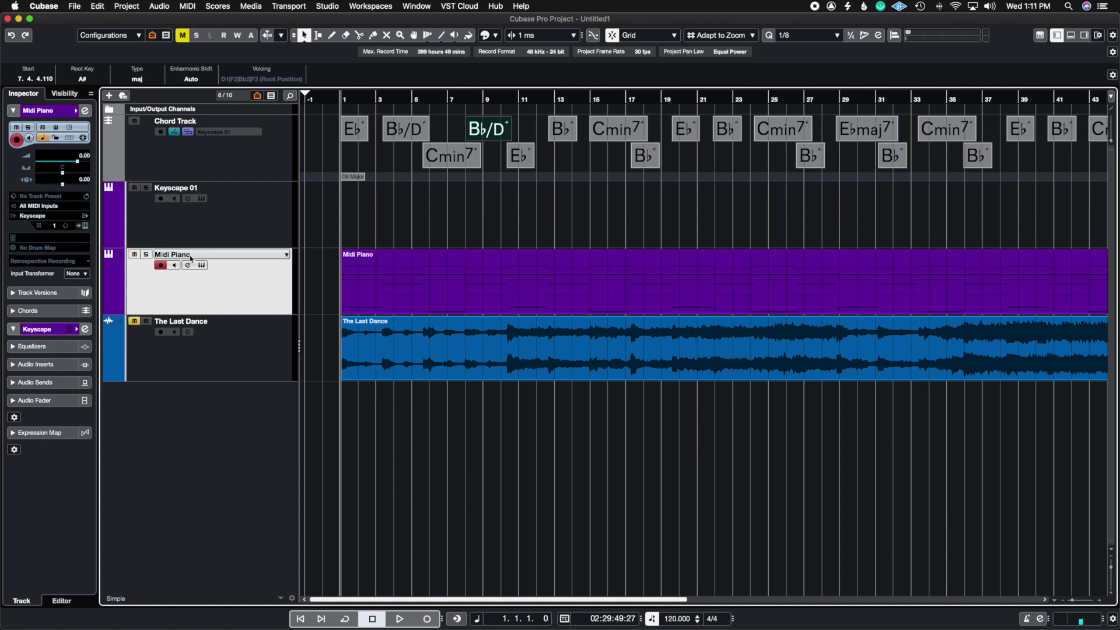
click(147, 254)
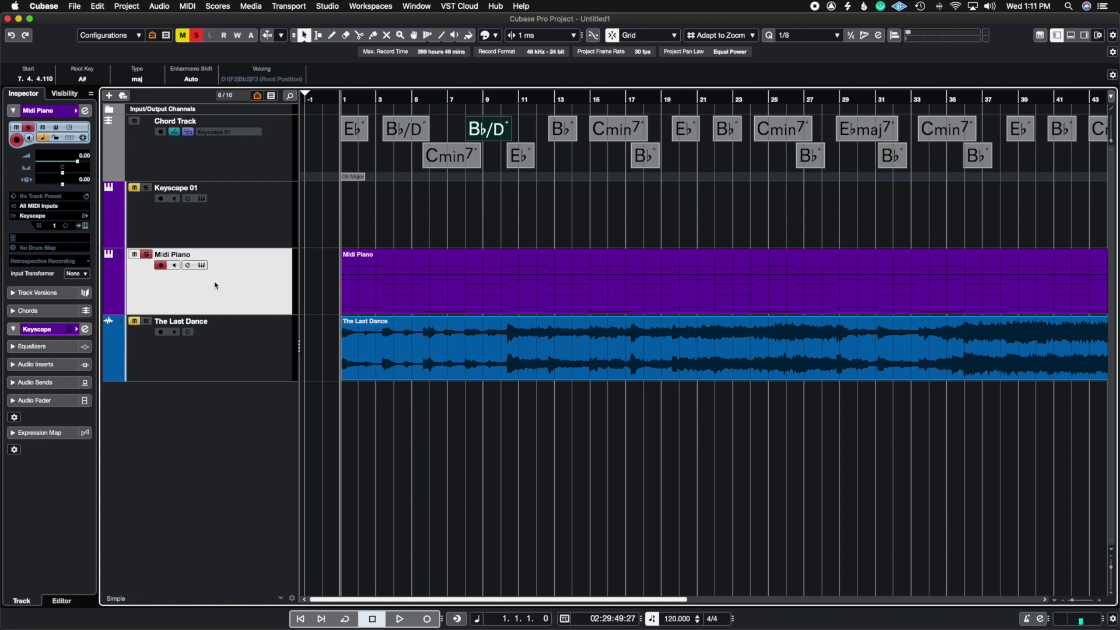
double_click(575, 300)
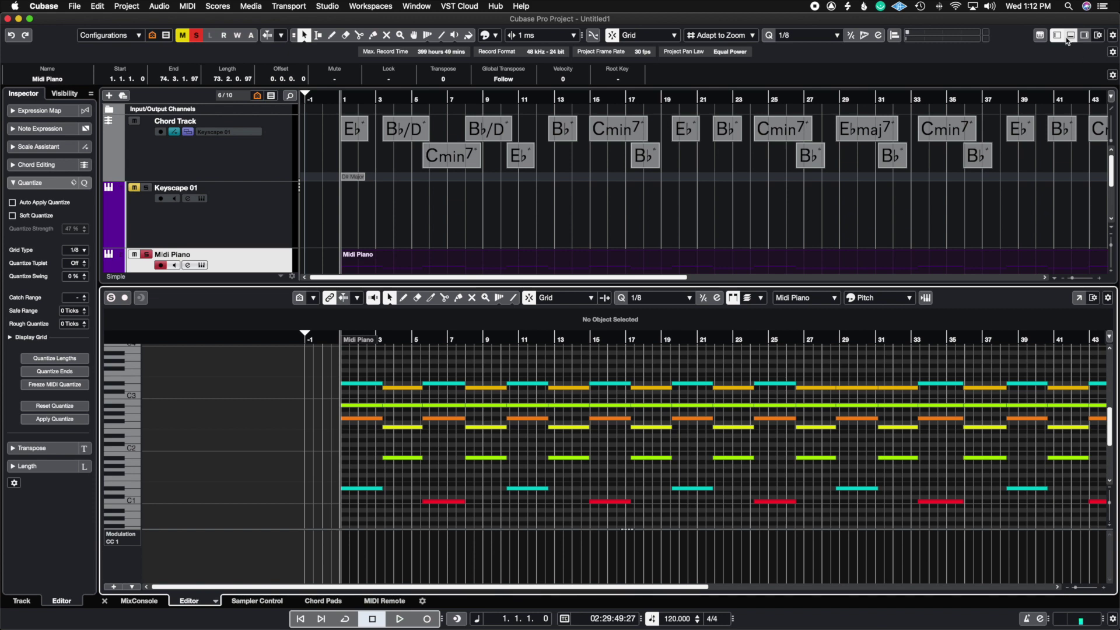
click(1070, 36)
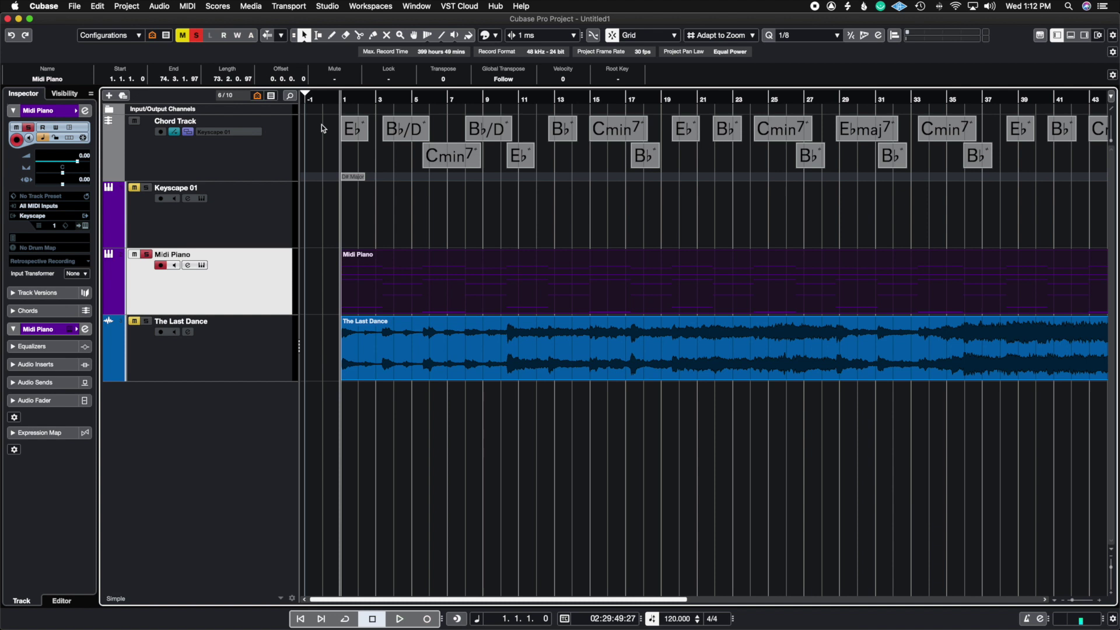
Select a range of chord events, drag them down, then undo the move.
drag(322, 125, 860, 173)
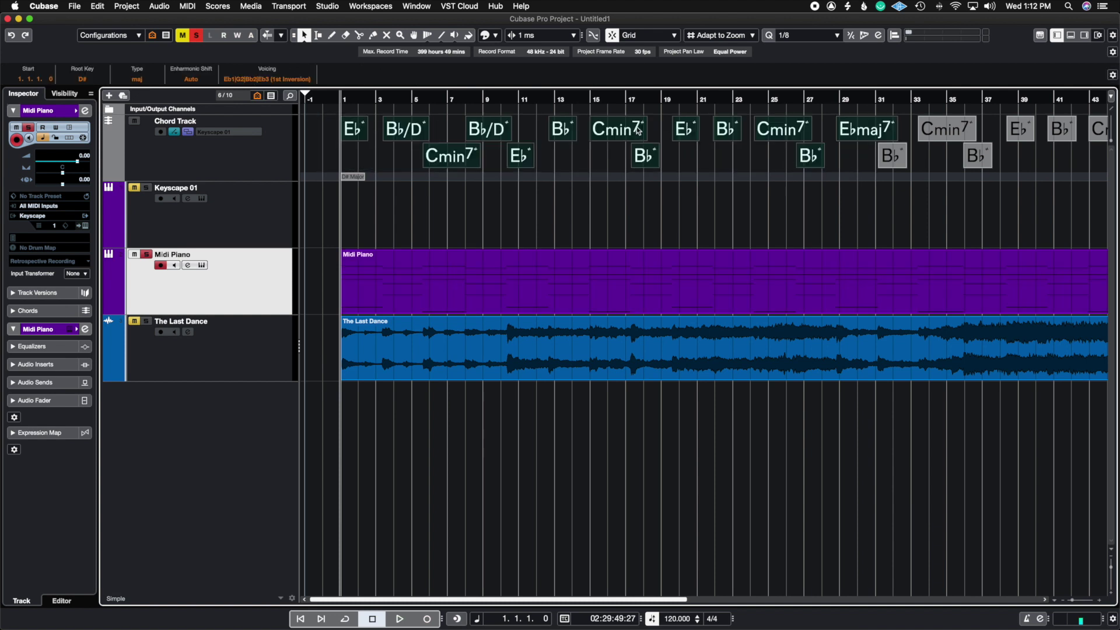
drag(637, 130, 635, 171)
key(super+z)
Play the Midi Piano part and view its opening-bar chord notes zoomed in the Key Editor.
click(360, 284)
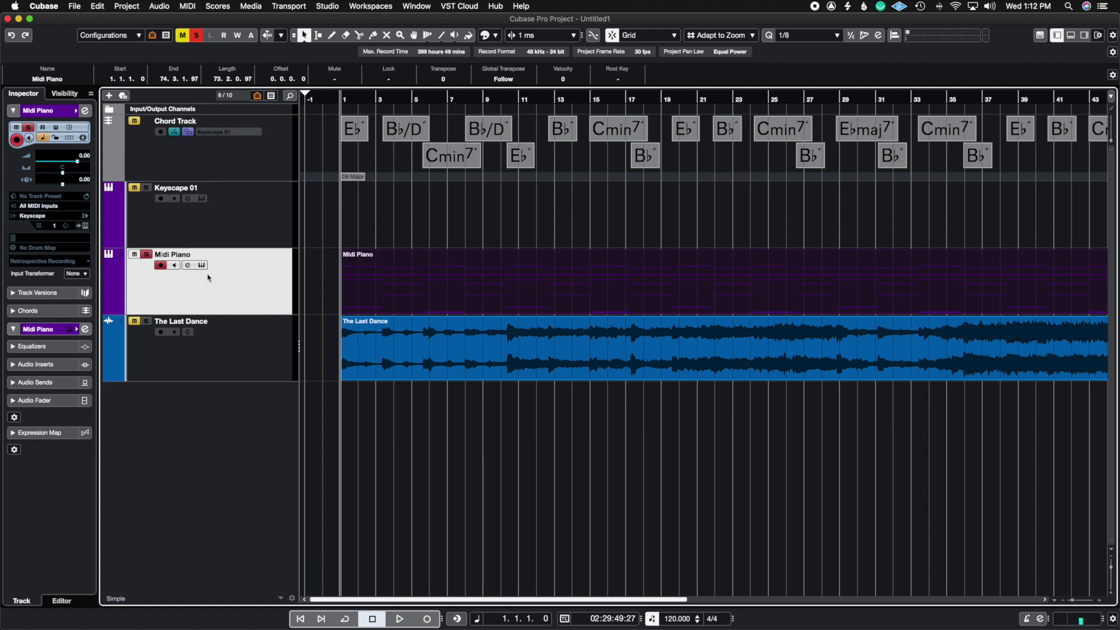
key(space)
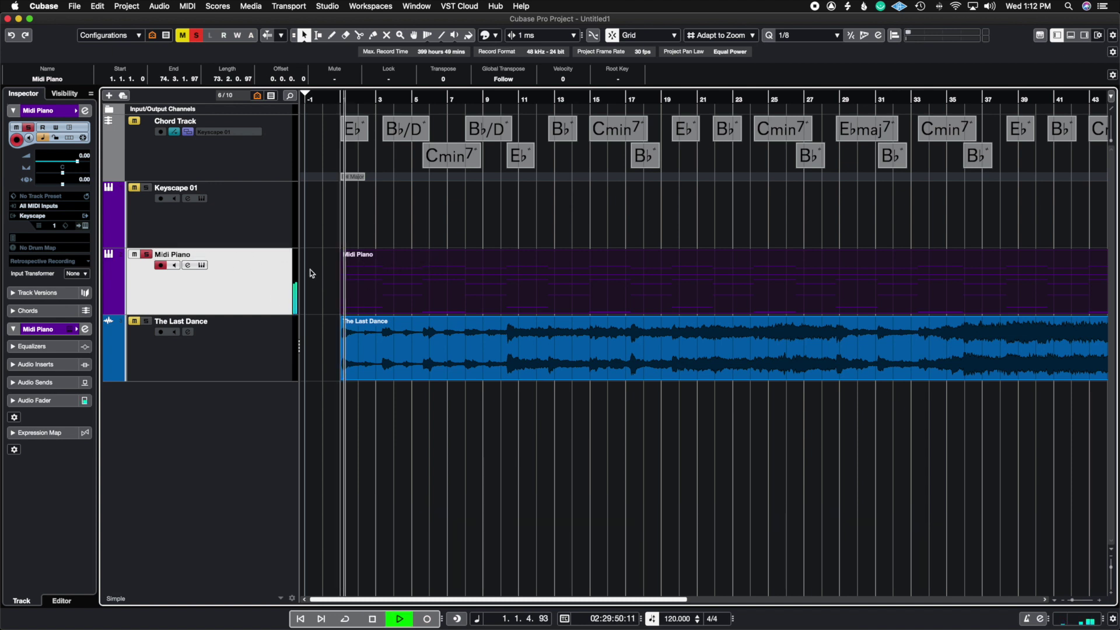
double_click(384, 288)
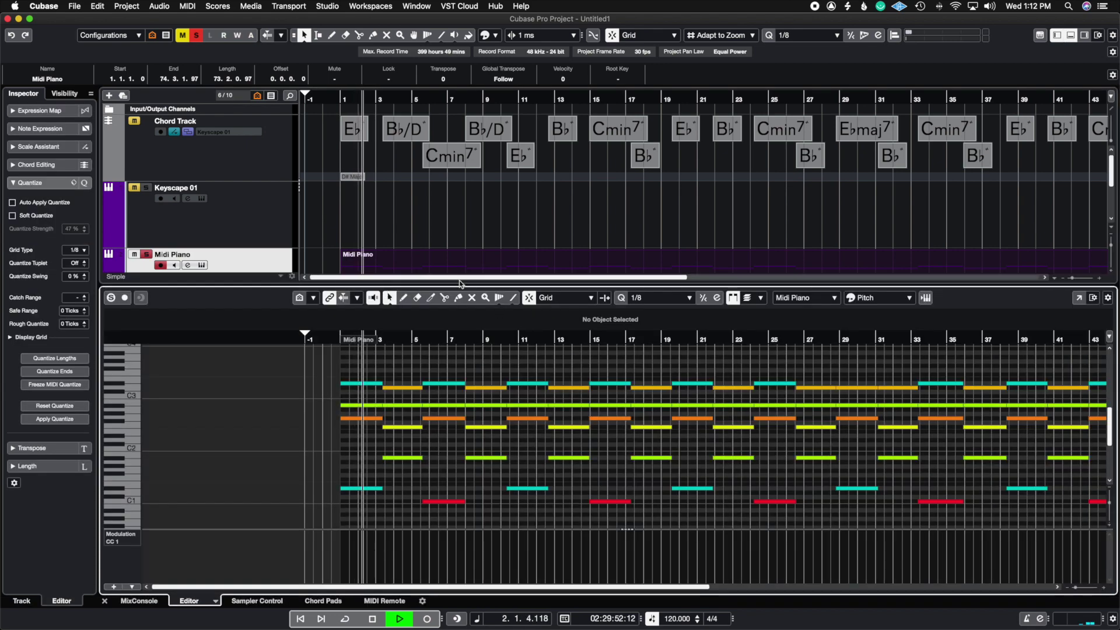
drag(461, 284, 460, 192)
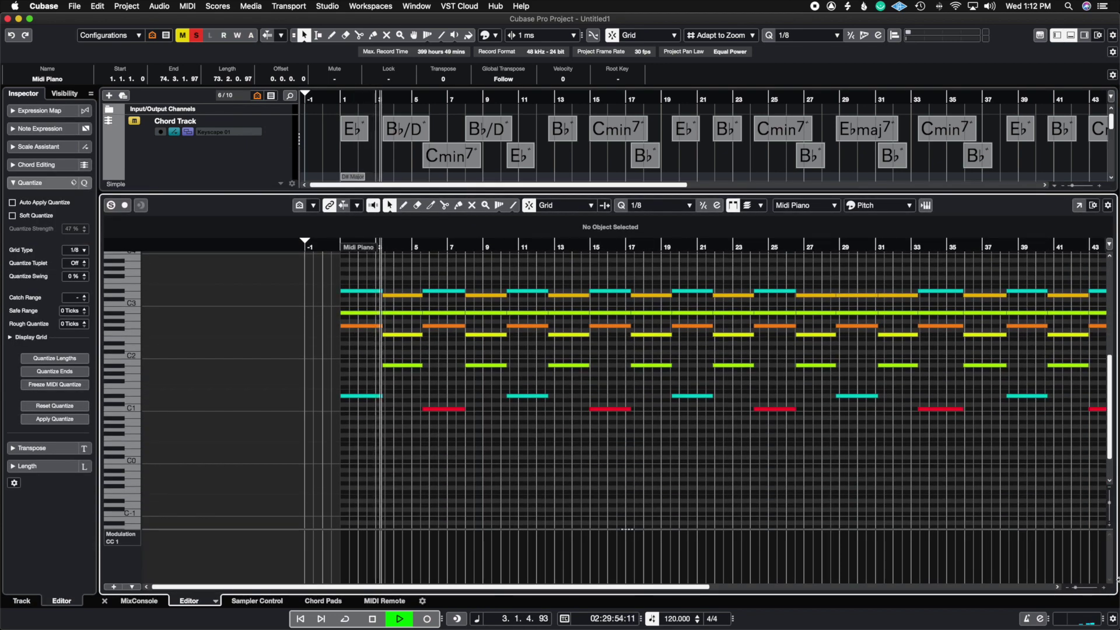
key(h)
key(h)
key(h)
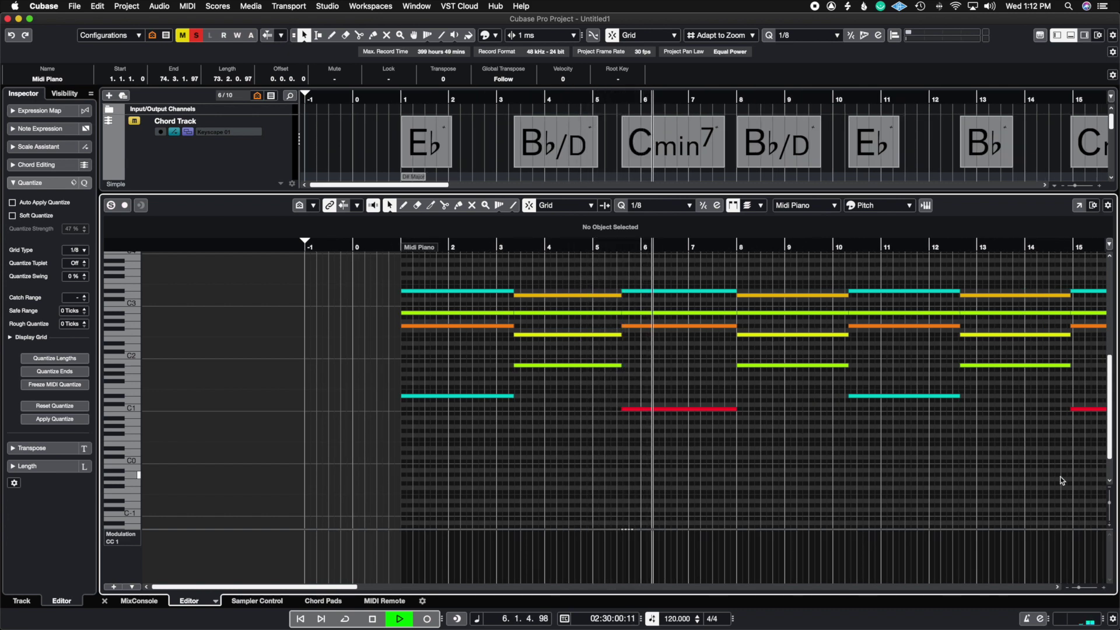
Close the Key Editor, stop playback, zoom out to the whole song, and delete the old Midi Piano part.
click(1070, 35)
key(space)
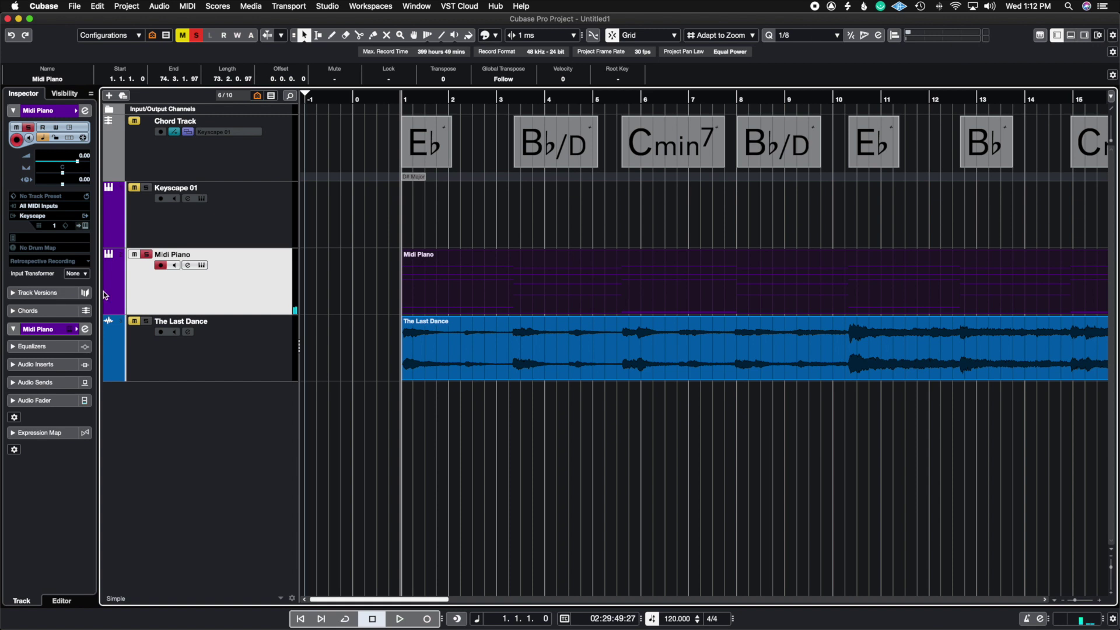
key(shift+f)
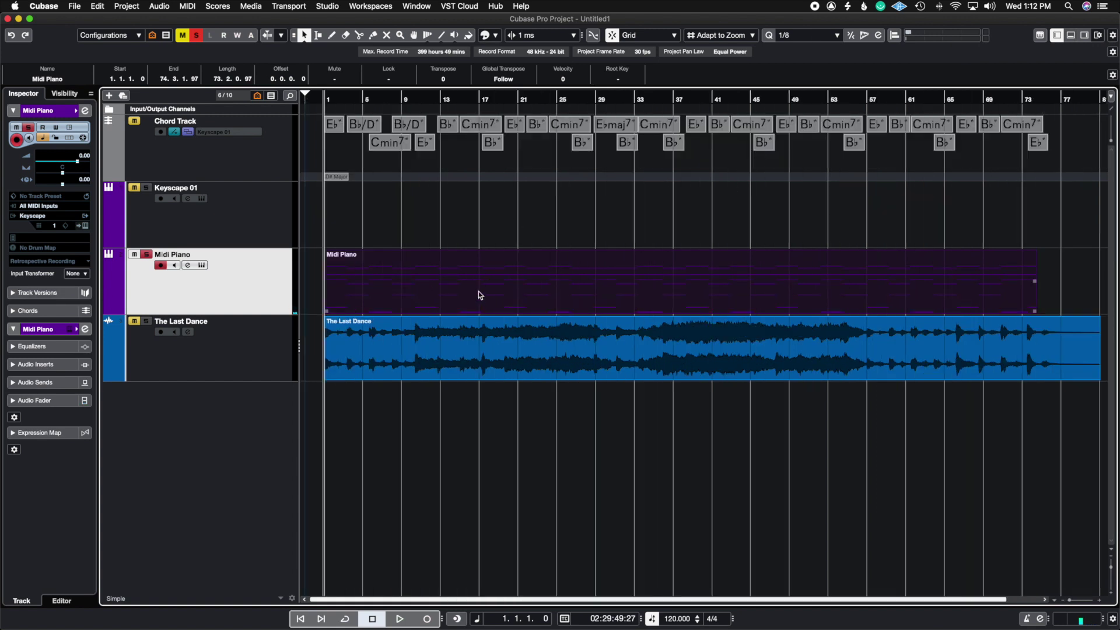
key(Delete)
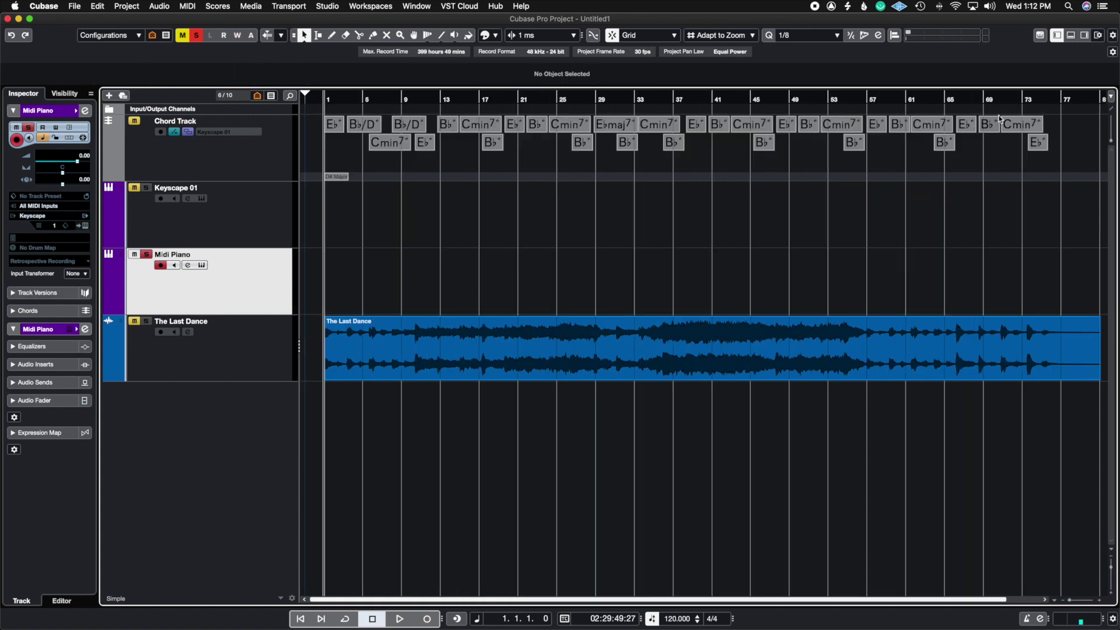
Drag all chord events onto the Midi Piano track and glue them into one Eb part.
drag(1080, 115, 309, 165)
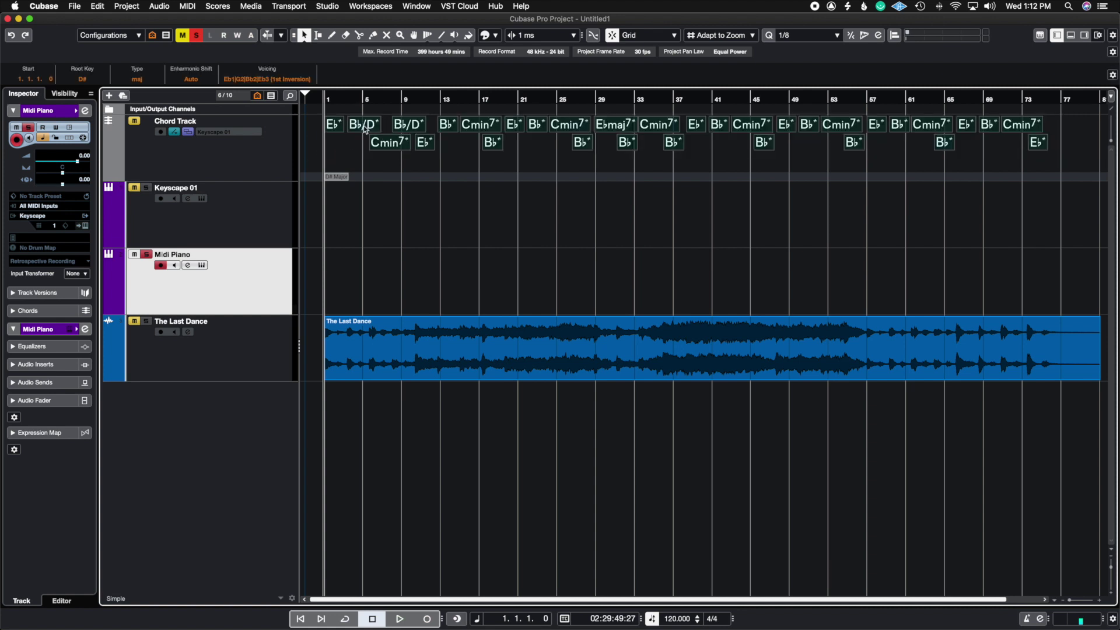
drag(342, 128, 339, 281)
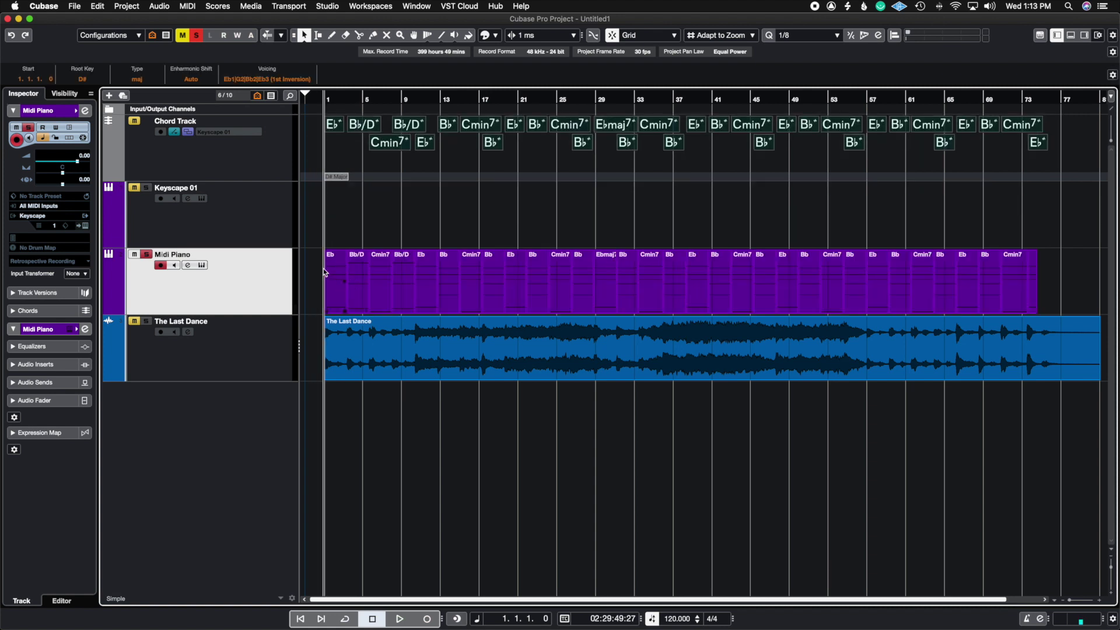
right_click(320, 273)
click(383, 274)
alt+click(326, 274)
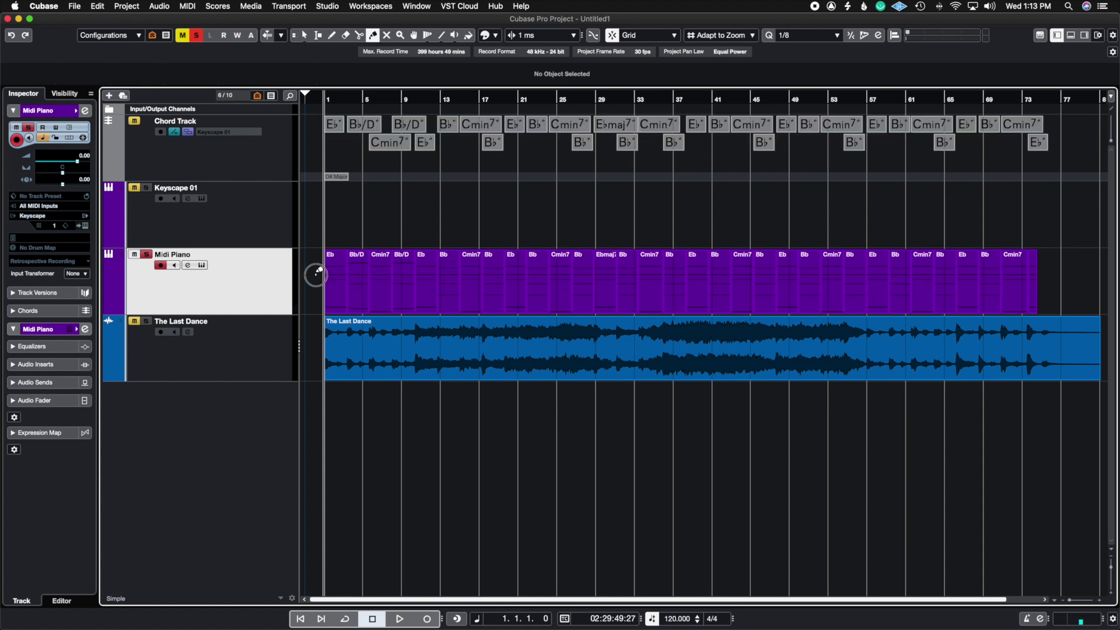
right_click(1014, 289)
click(1015, 289)
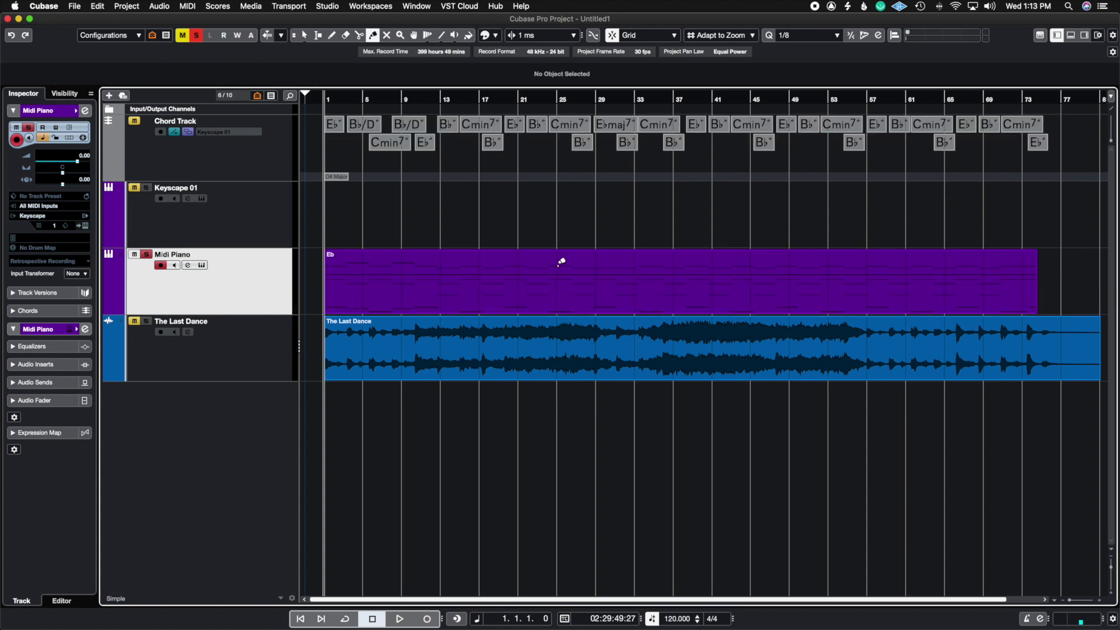
Open the glued Eb part in the Key Editor and play back its chords, including the Bb/D voicings.
key(1)
double_click(335, 284)
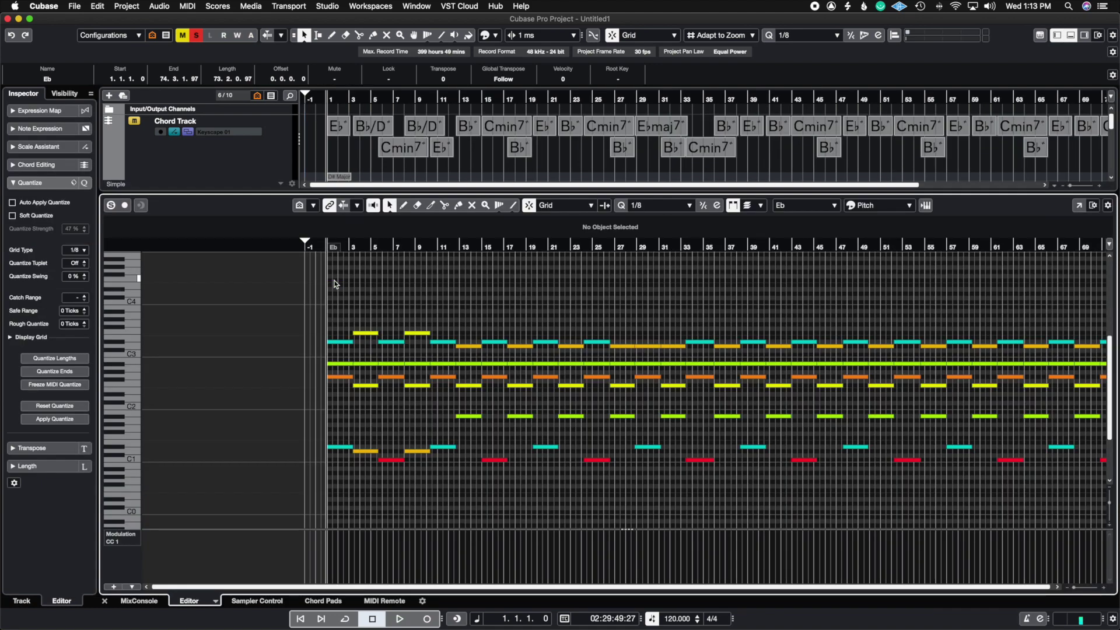
scroll(416, 290, up, 3)
scroll(417, 289, left, 7)
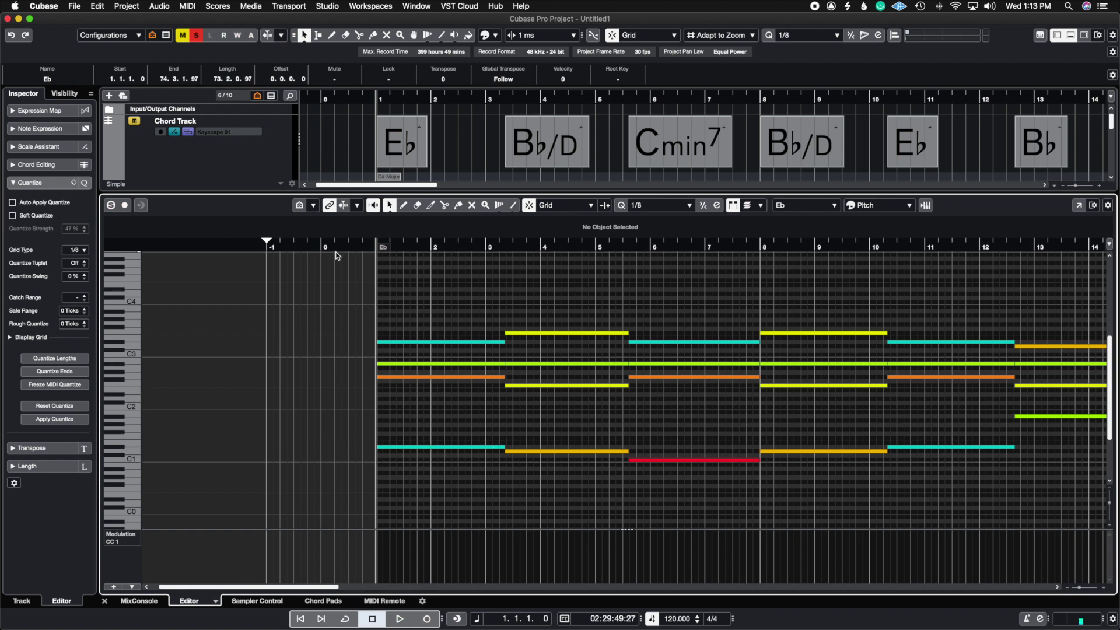
key(space)
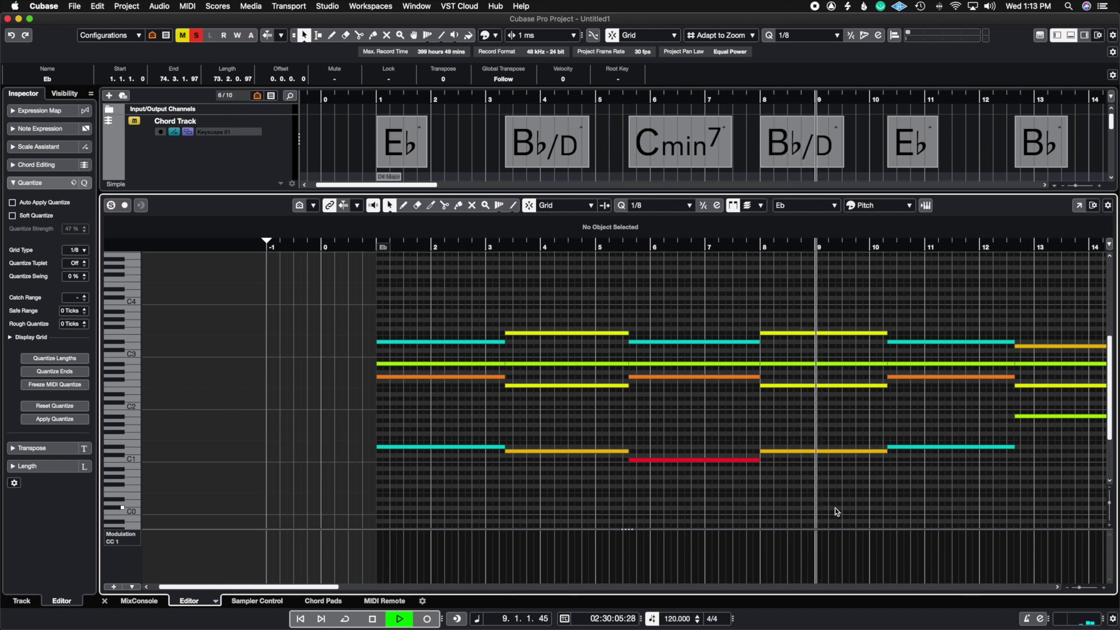
key(space)
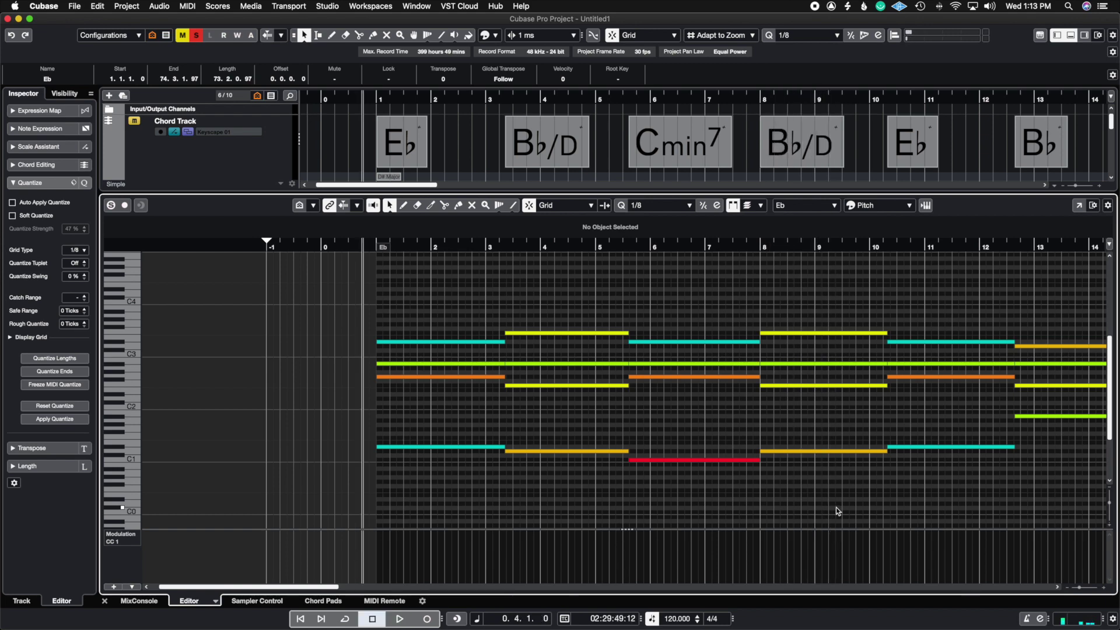
Return to the track view and zoom out to show the chord track and Eb part across the song.
click(1071, 35)
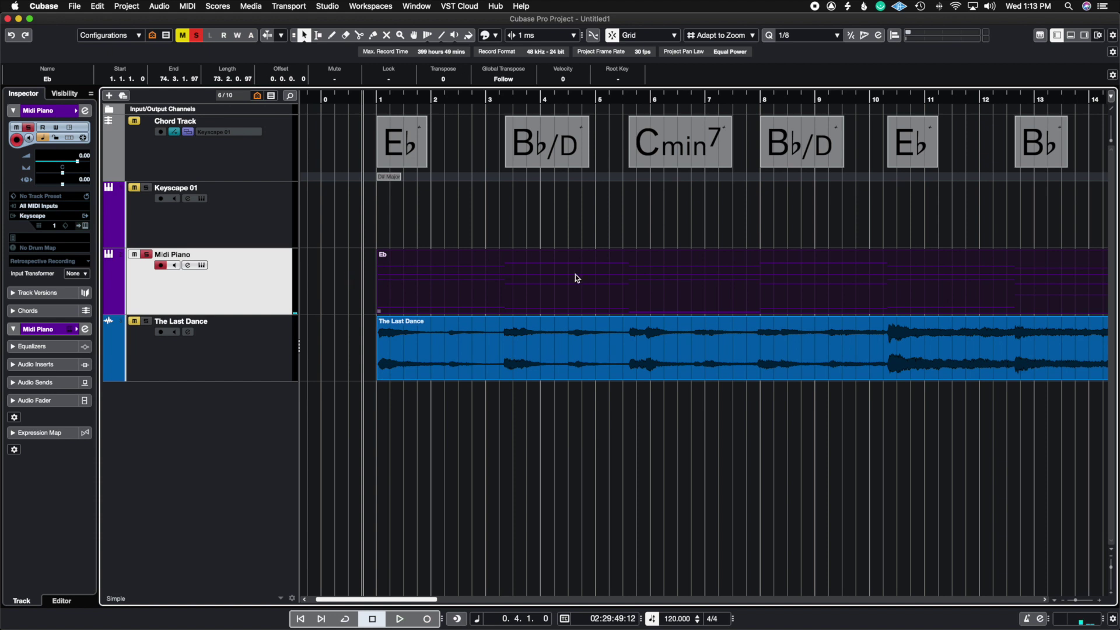
key(g)
key(g)
key(g)
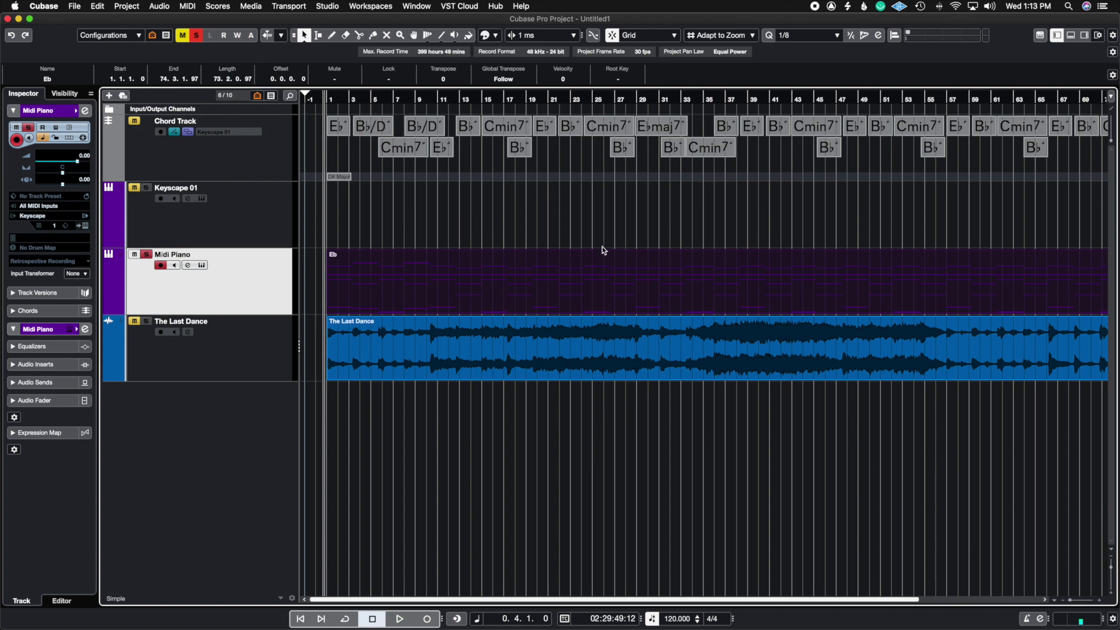
mouse_move(493, 599)
mouse_down()
mouse_move(611, 606)
mouse_move(488, 595)
mouse_up()
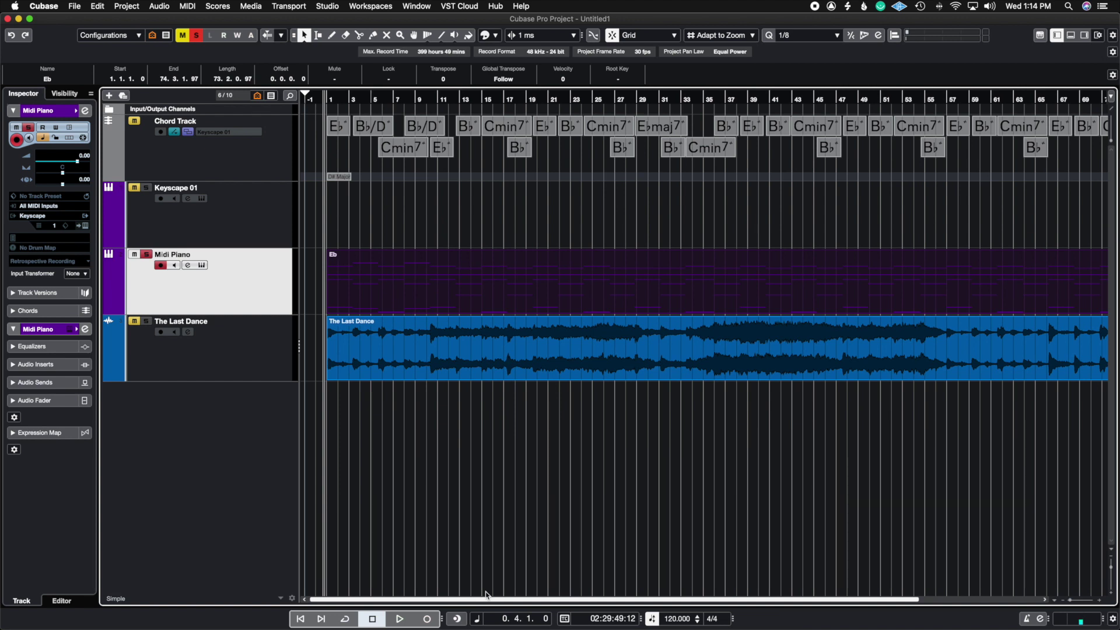